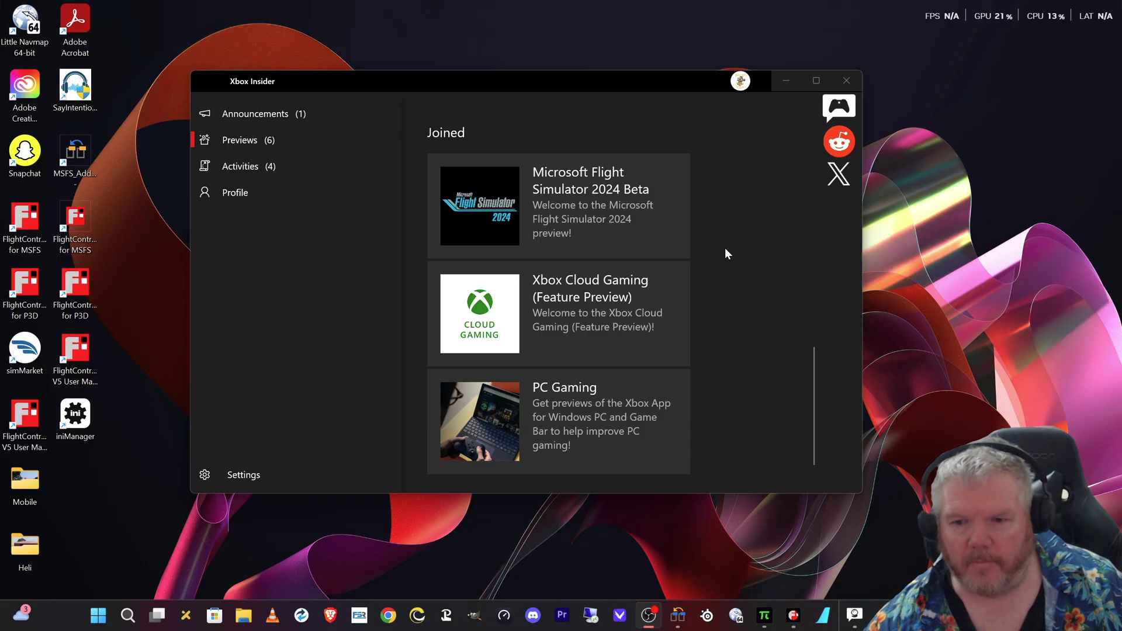
pyautogui.scroll(3, 742, 328)
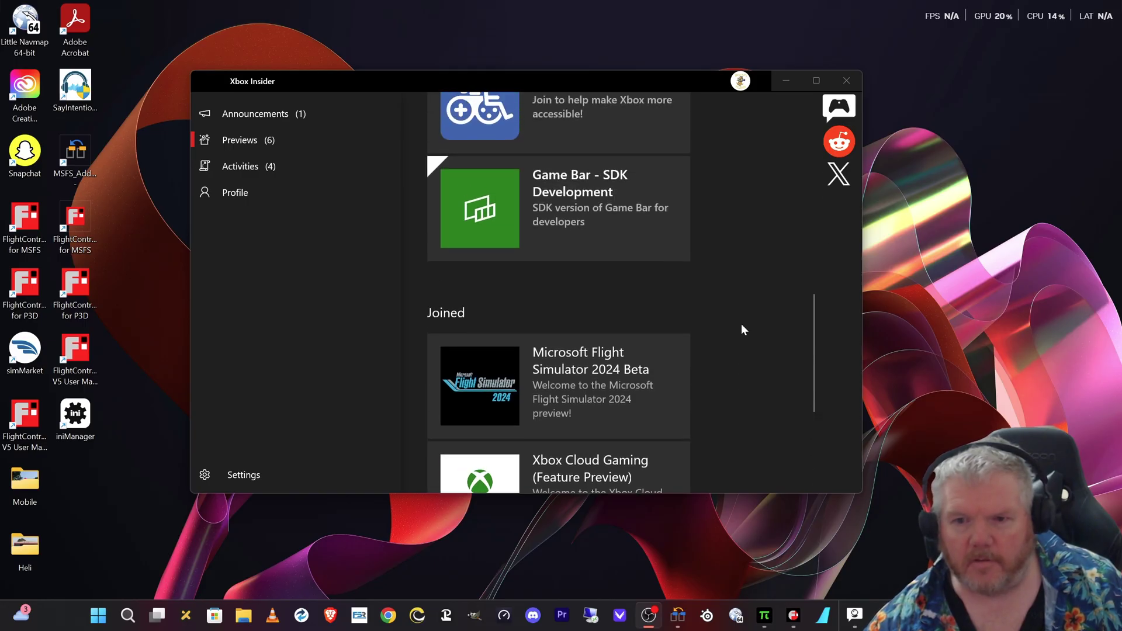
pyautogui.scroll(-2, 742, 329)
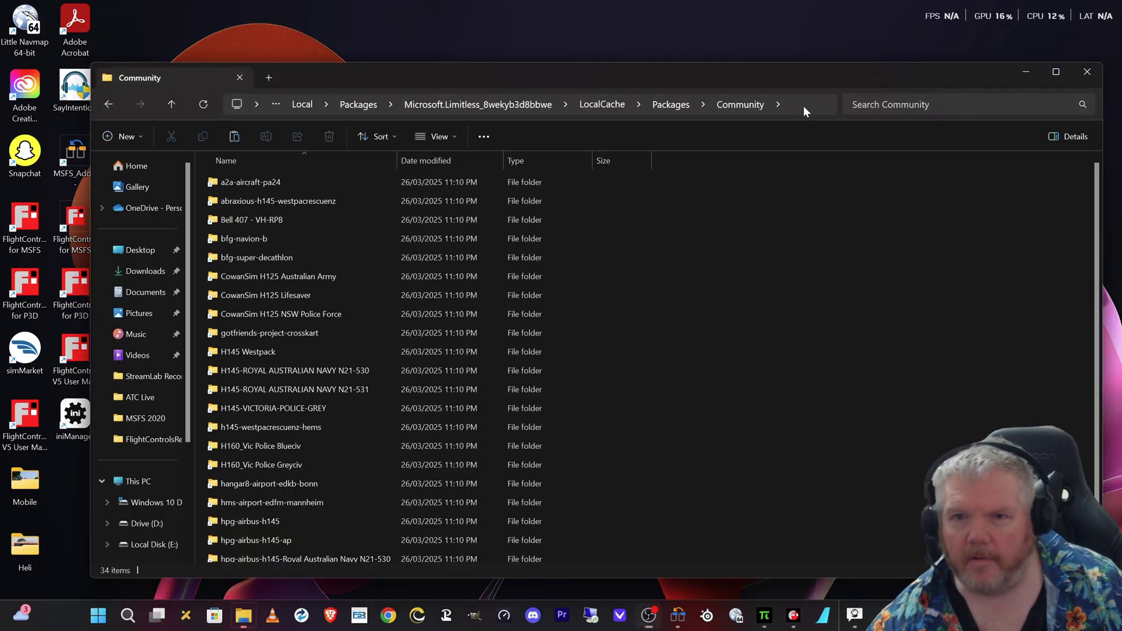
# Step: Go up from the Community folder to its parent Packages folder by shortening the folder path
pyautogui.click(803, 106)
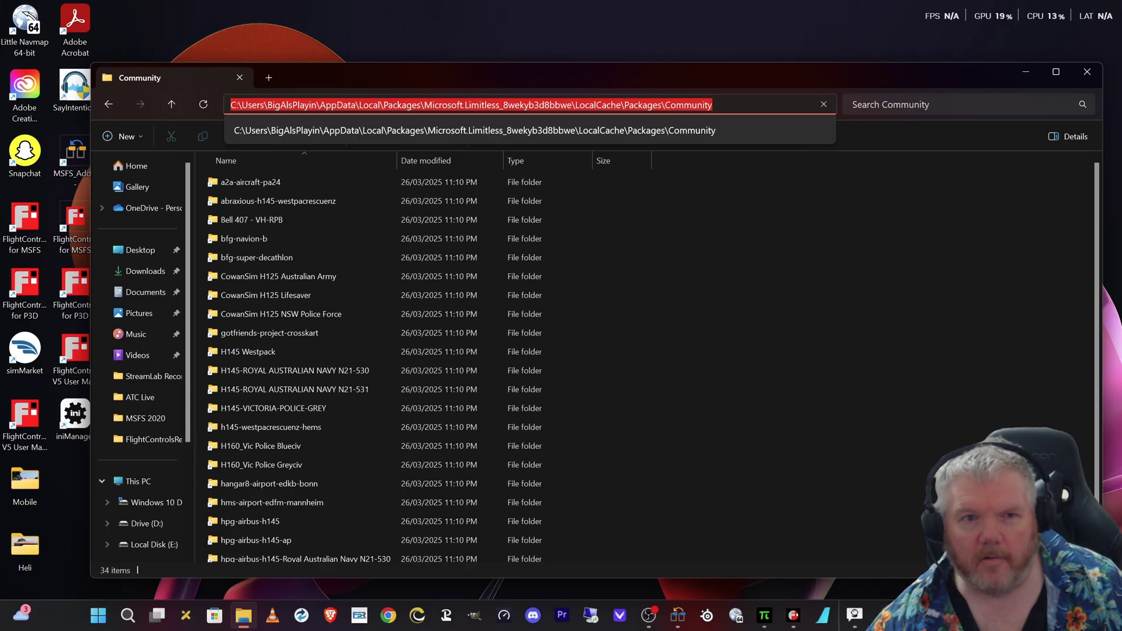
pyautogui.moveTo(675, 105); pyautogui.dragTo(713, 104)
pyautogui.hotkey('shift', 'Left')
pyautogui.hotkey('shift', 'Left')
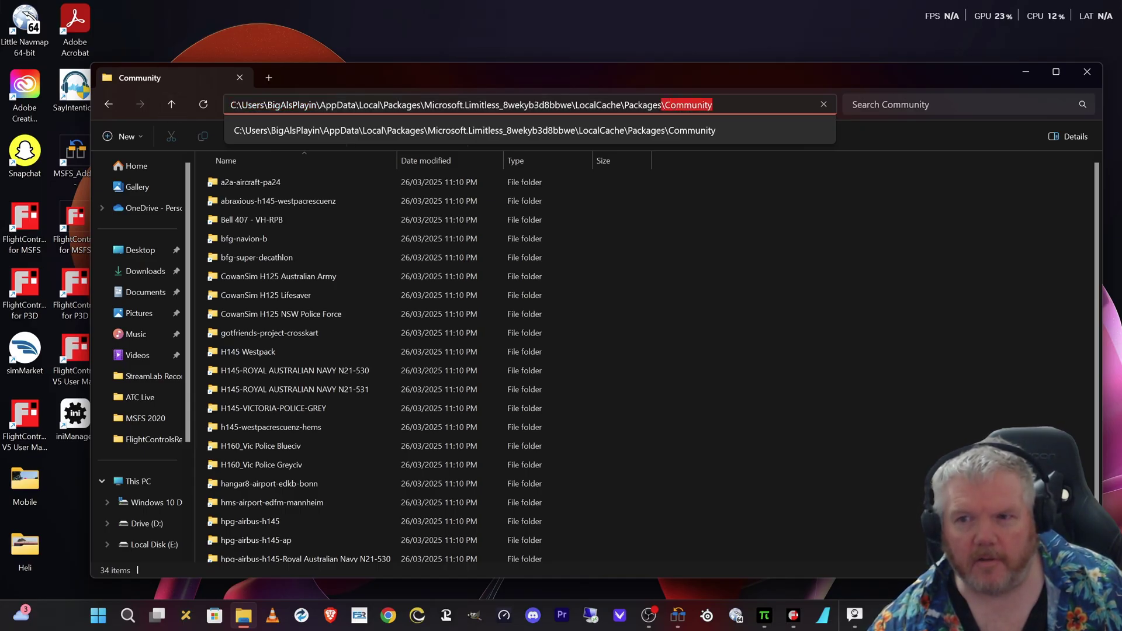
pyautogui.press('BackSpace')
pyautogui.press('Return')
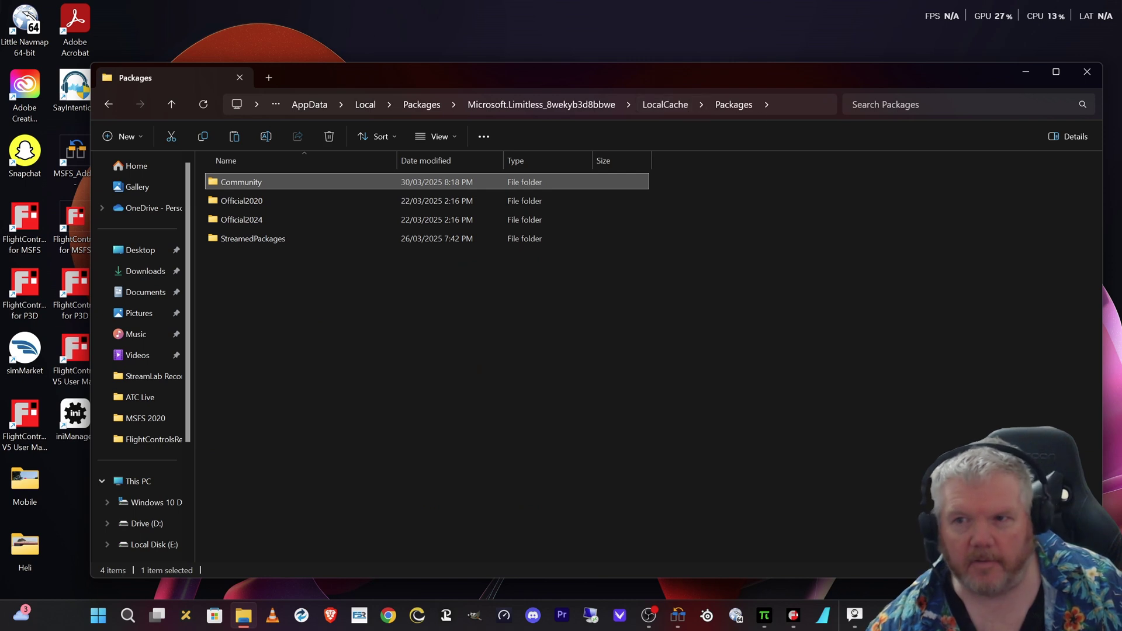
# Step: Go up from the Packages folder to LocalCache by removing Packages from the folder path
pyautogui.hotkey('alt', 'd')
pyautogui.hotkey('ctrl', 'shift', 'Left')
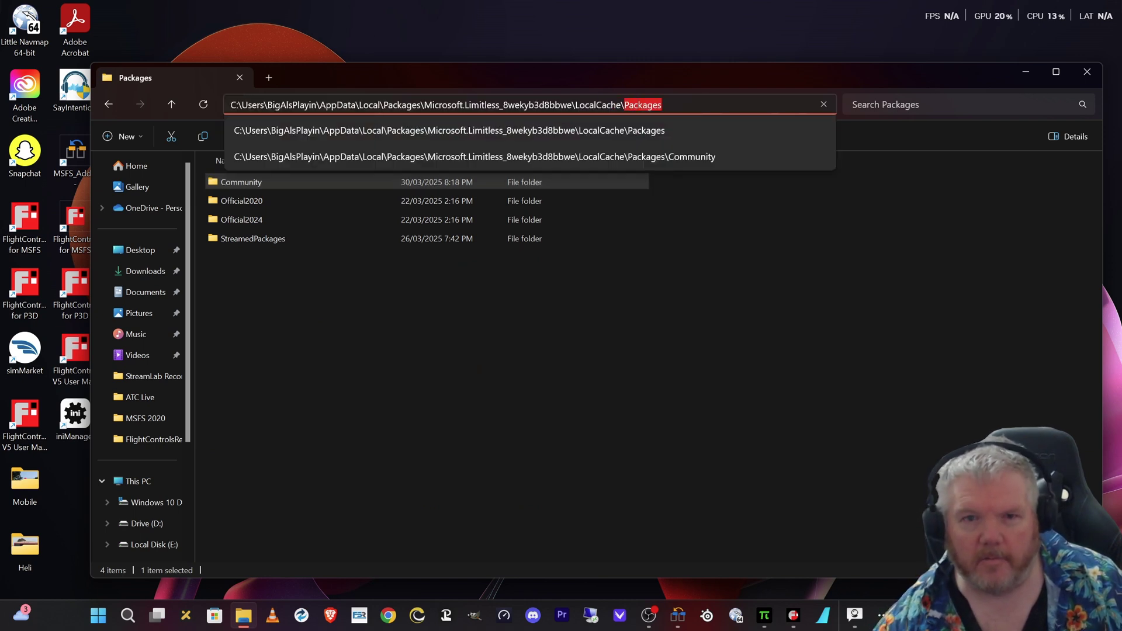
pyautogui.press('Return')
pyautogui.hotkey('alt', 'd')
pyautogui.hotkey('ctrl', 'shift', 'Left')
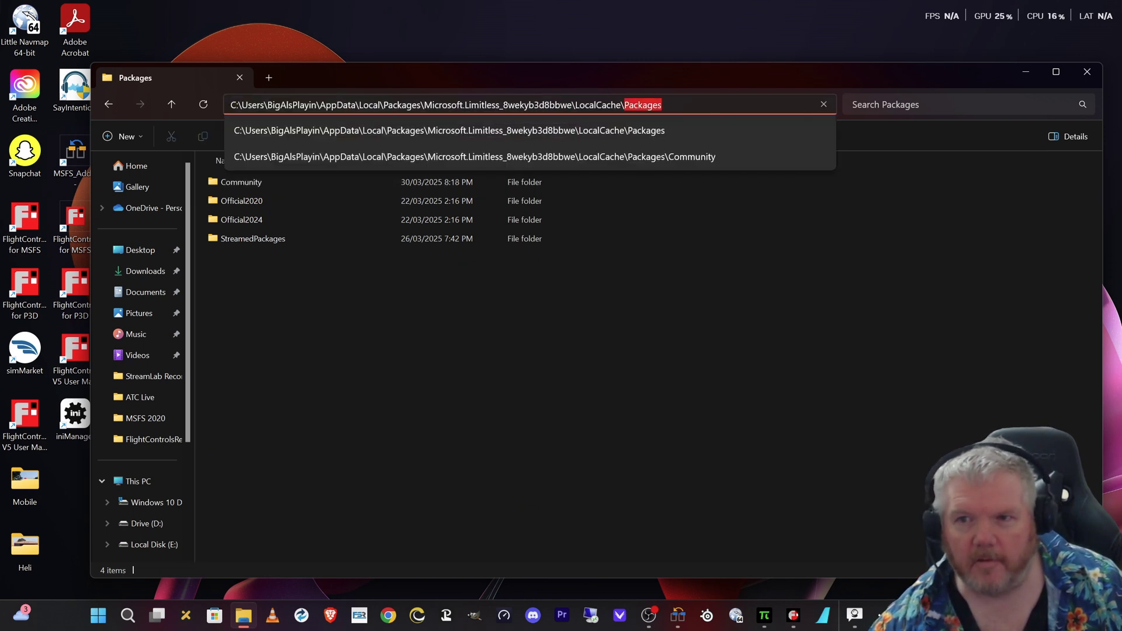
pyautogui.press('BackSpace')
pyautogui.press('Return')
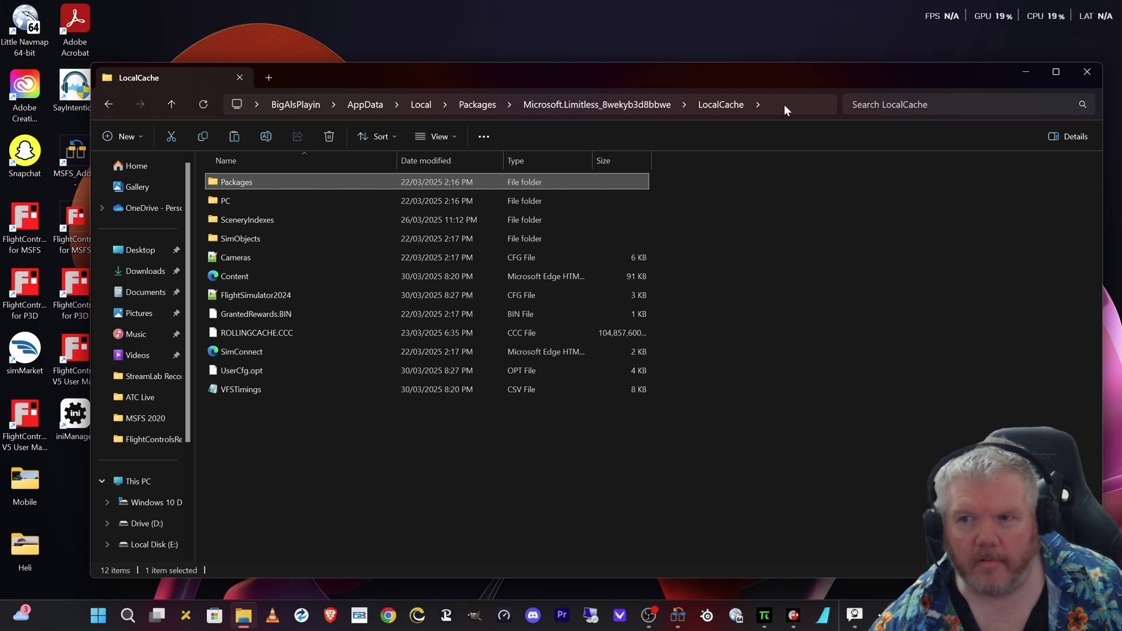
# Step: Go up from LocalCache to the Microsoft.Limitless_8wekyb3d8bbwe folder by removing LocalCache from the folder path
pyautogui.hotkey('alt', 'd')
pyautogui.press('End')
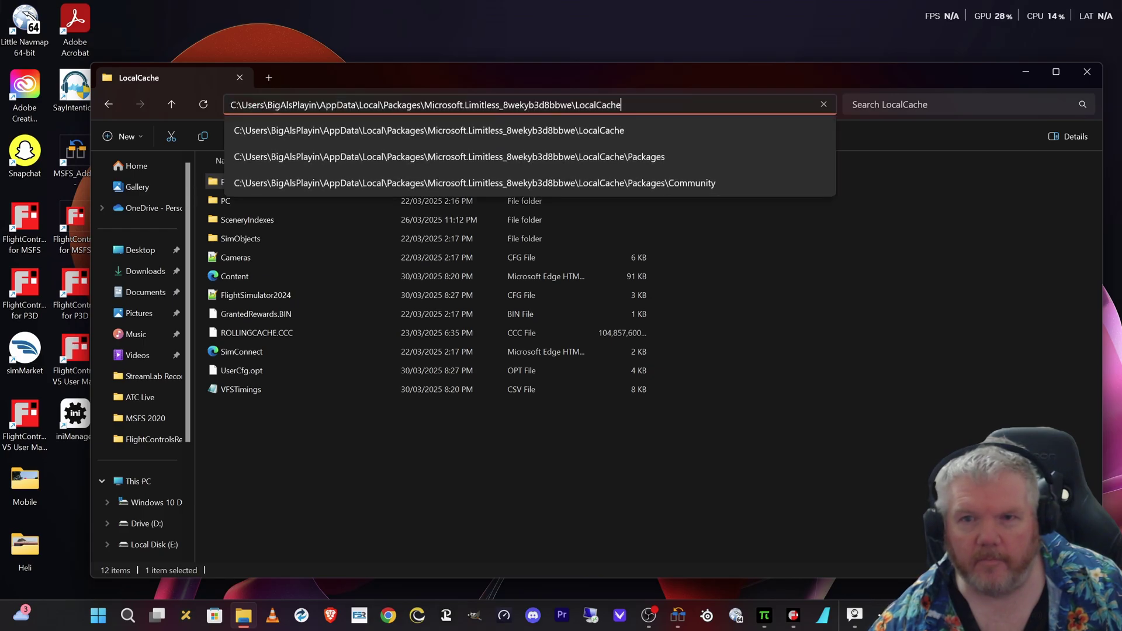
pyautogui.hotkey('ctrl', 'shift', 'Left')
pyautogui.hotkey('ctrl', 'shift', 'Left')
pyautogui.hotkey('ctrl', 'shift', 'Left')
pyautogui.hotkey('ctrl', 'shift', 'Left')
pyautogui.hotkey('ctrl', 'shift', 'Left')
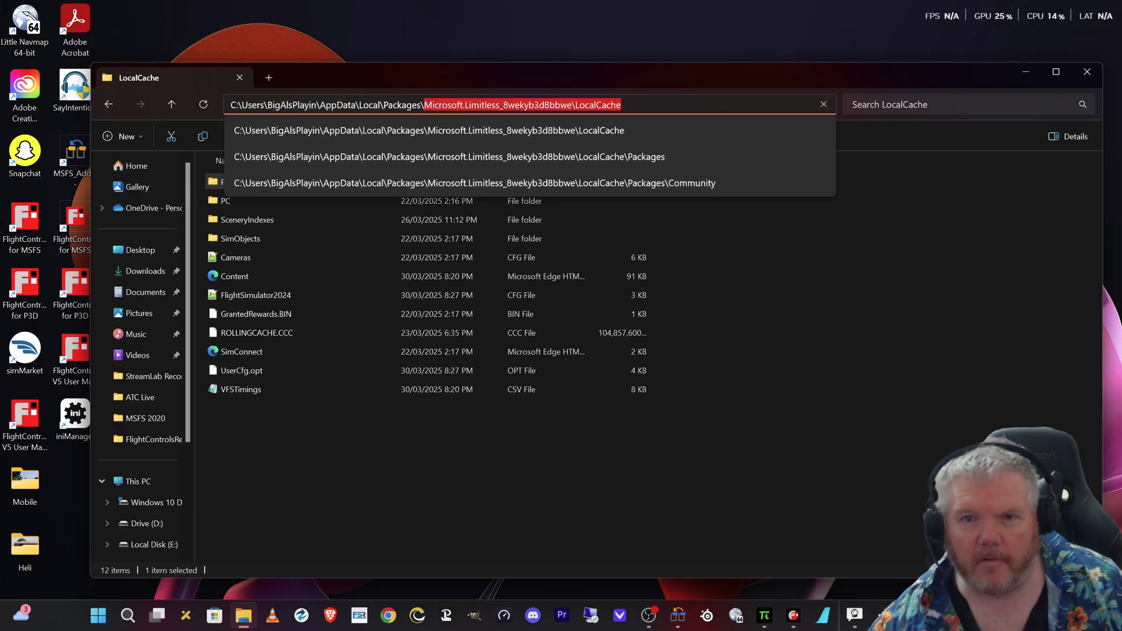
pyautogui.press('End')
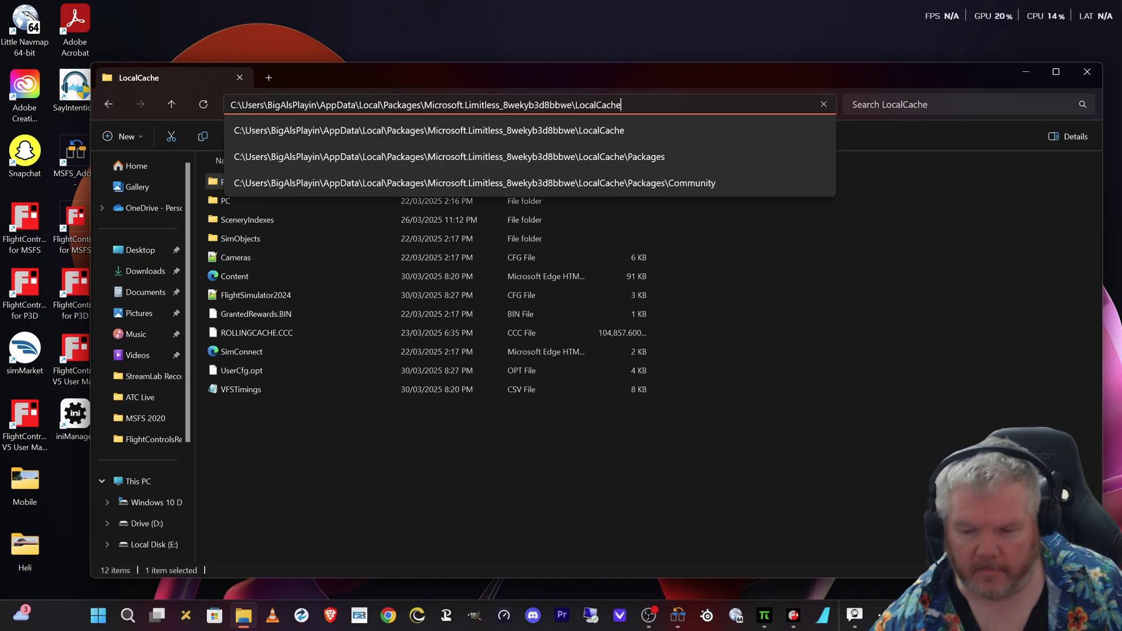
pyautogui.press('BackSpace')
pyautogui.press('BackSpace')
pyautogui.press('BackSpace')
pyautogui.press('BackSpace')
pyautogui.press('BackSpace')
pyautogui.press('BackSpace')
pyautogui.press('BackSpace')
pyautogui.press('BackSpace')
pyautogui.press('BackSpace')
pyautogui.press('BackSpace')
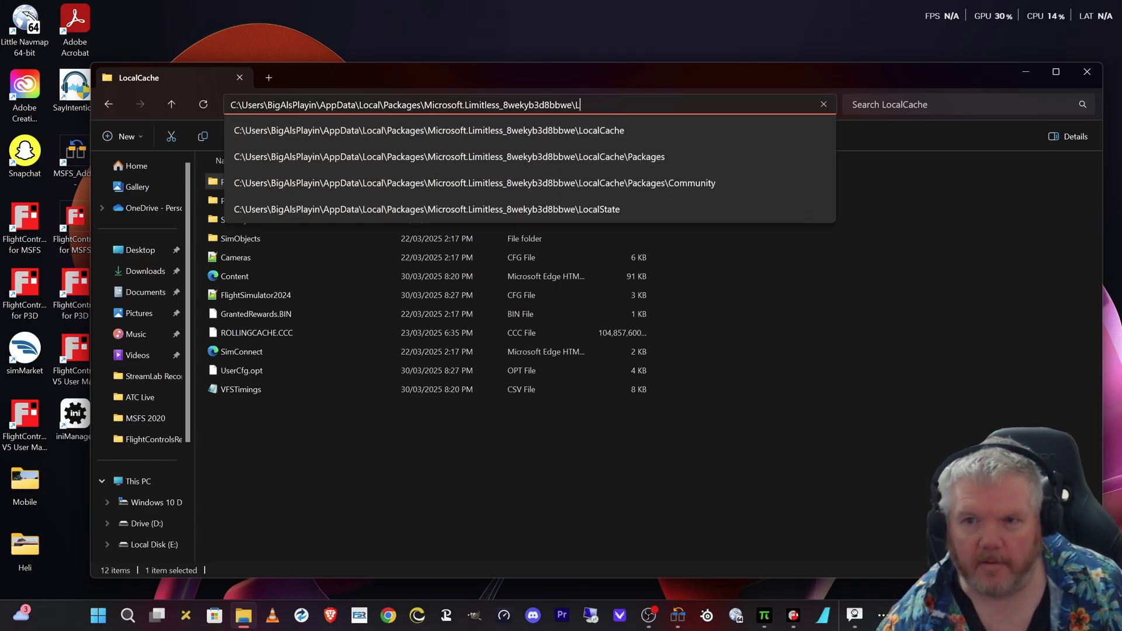
pyautogui.press('Return')
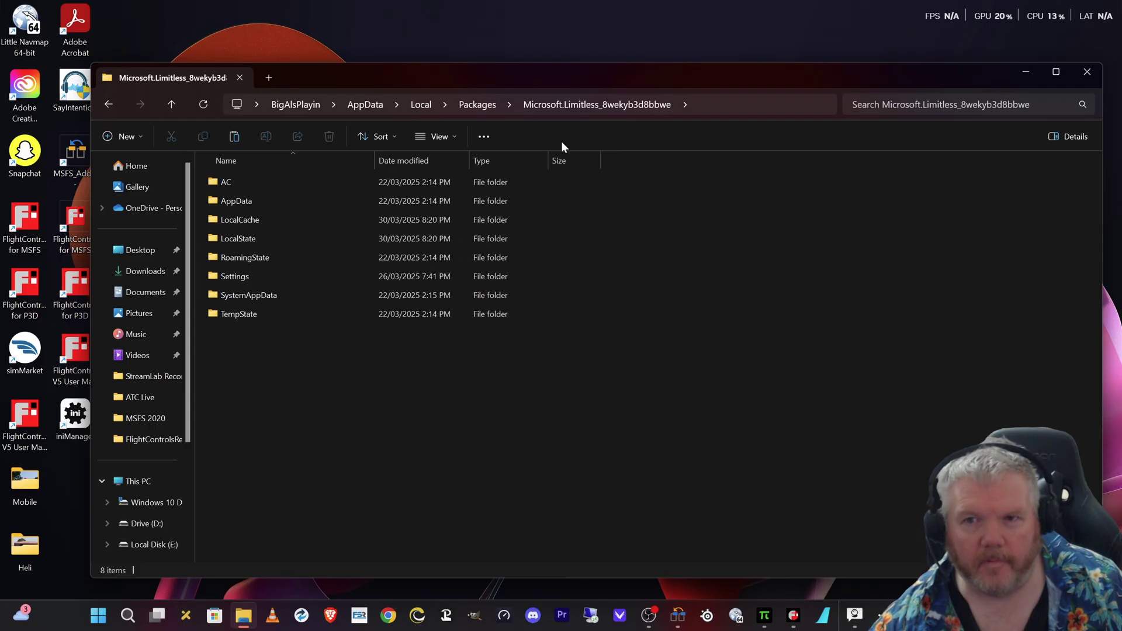
# Step: Go up to the AppData\Local\Packages folder and view the properties of Microsoft.Limitless_8wekyb3d8bbwe to check its size
pyautogui.click(692, 105)
pyautogui.moveTo(573, 105); pyautogui.dragTo(424, 105)
pyautogui.press('BackSpace')
pyautogui.press('Return')
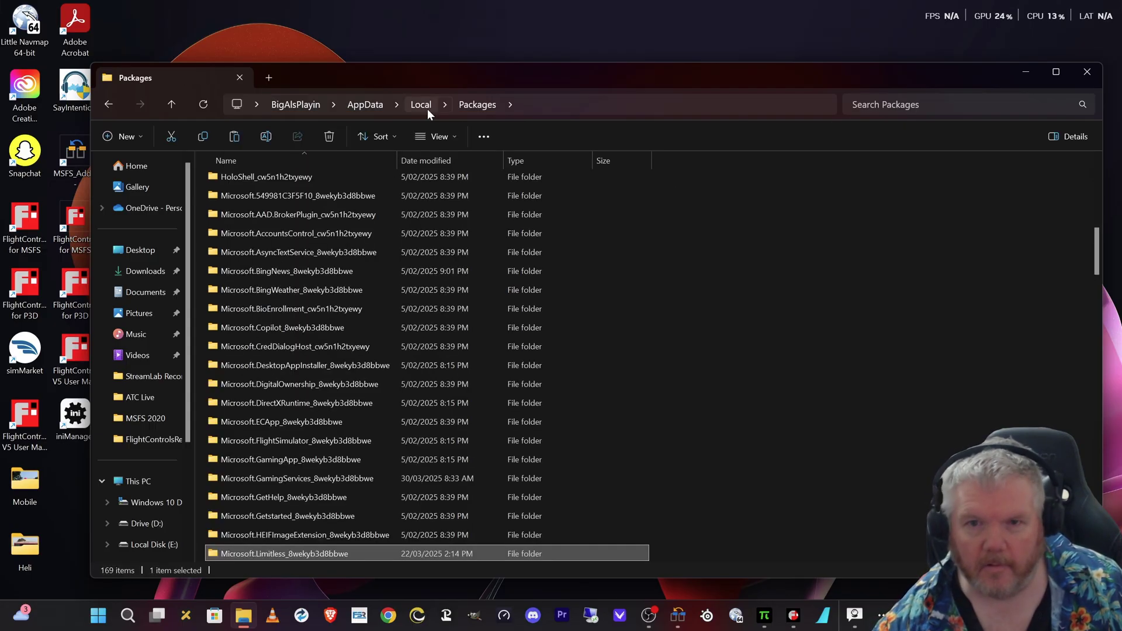
pyautogui.rightClick(315, 554)
pyautogui.click(365, 466)
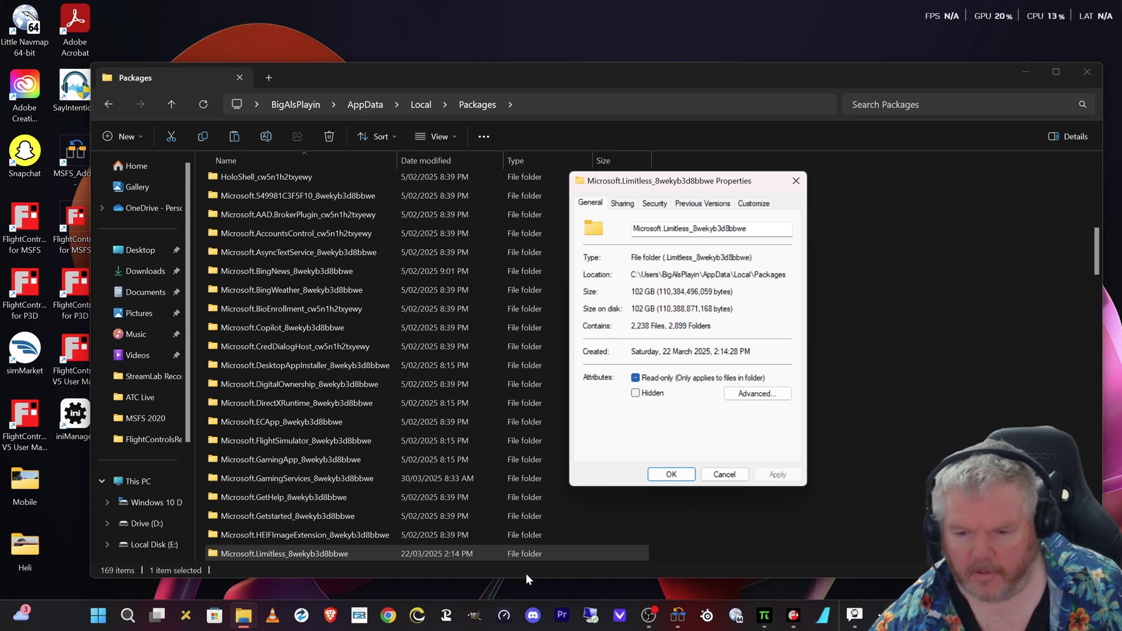
# Step: Switch to Xbox Insider Hub and leave the Microsoft Flight Simulator 2024 - Sim Update 02 Beta preview, confirming the choice
pyautogui.click(854, 615)
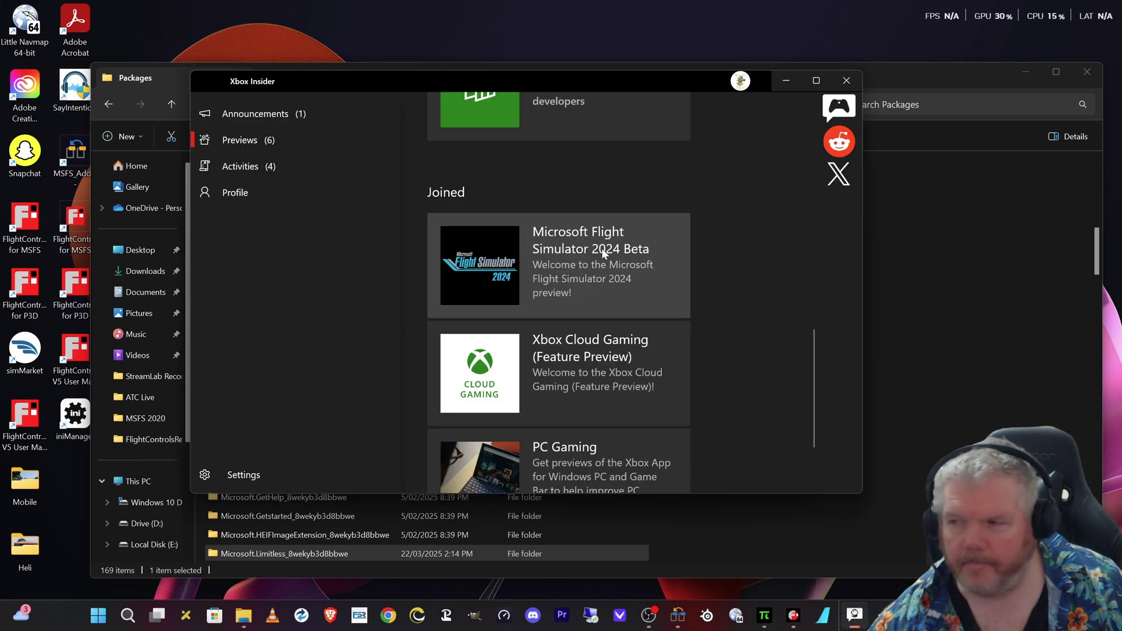
pyautogui.click(571, 246)
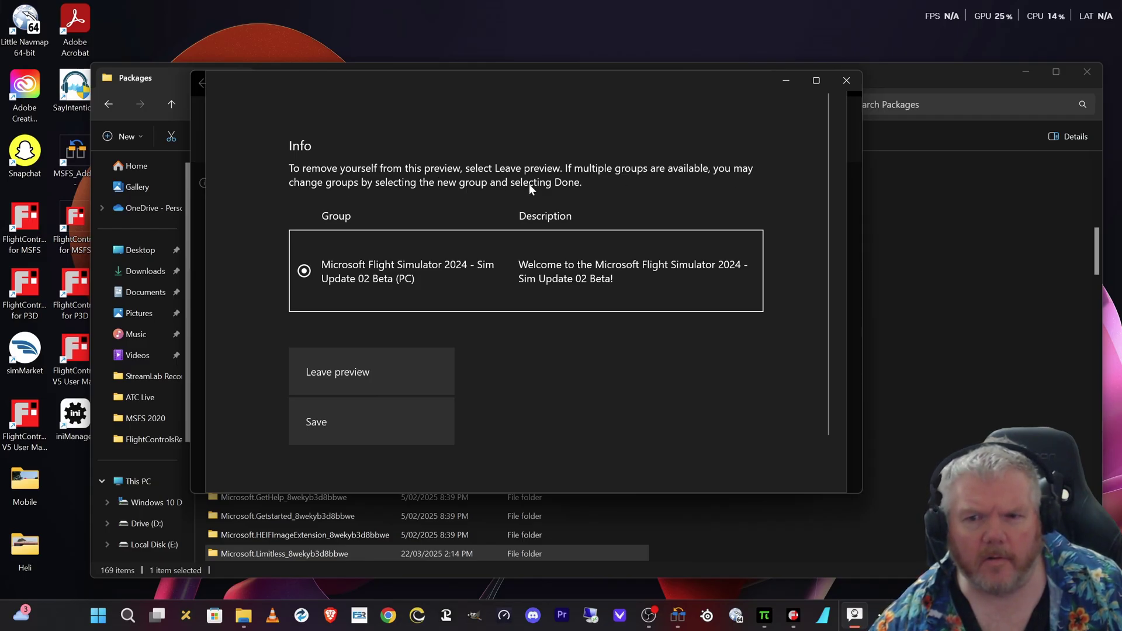
pyautogui.click(380, 379)
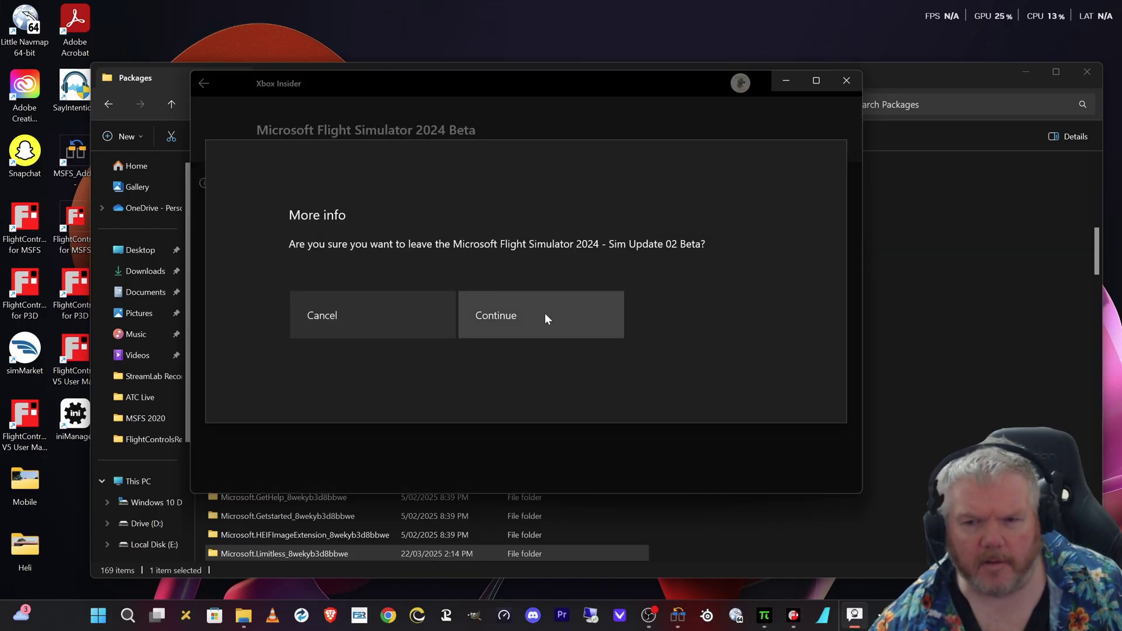
pyautogui.click(529, 318)
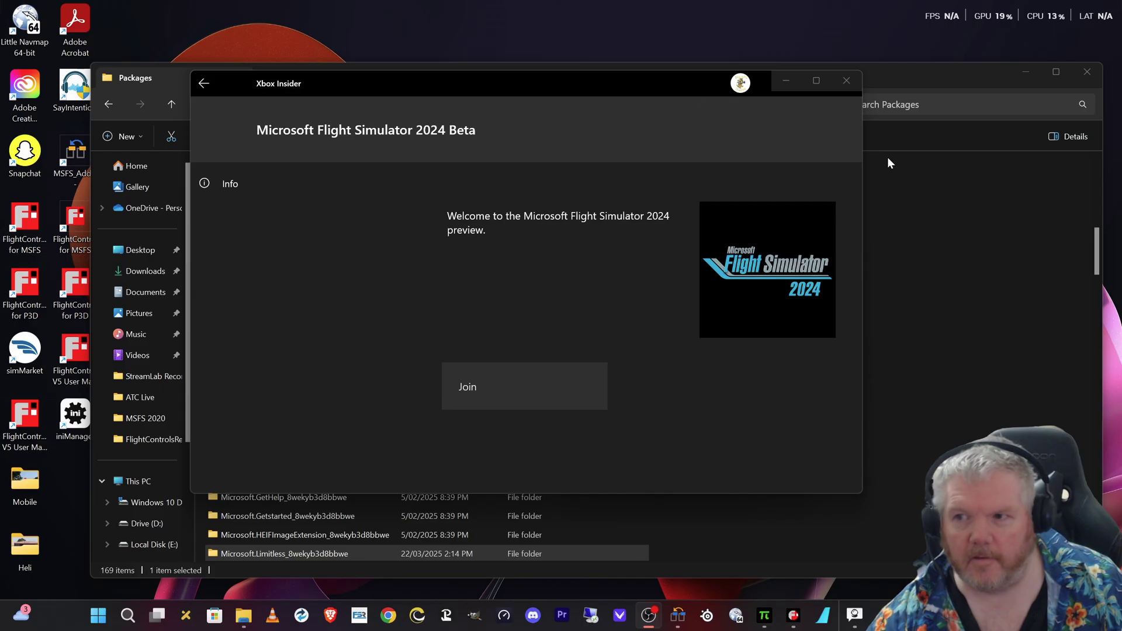
# Step: Return to File Explorer, refresh the Packages folder and recheck the properties of Microsoft.Limitless_8wekyb3d8bbwe
pyautogui.click(908, 66)
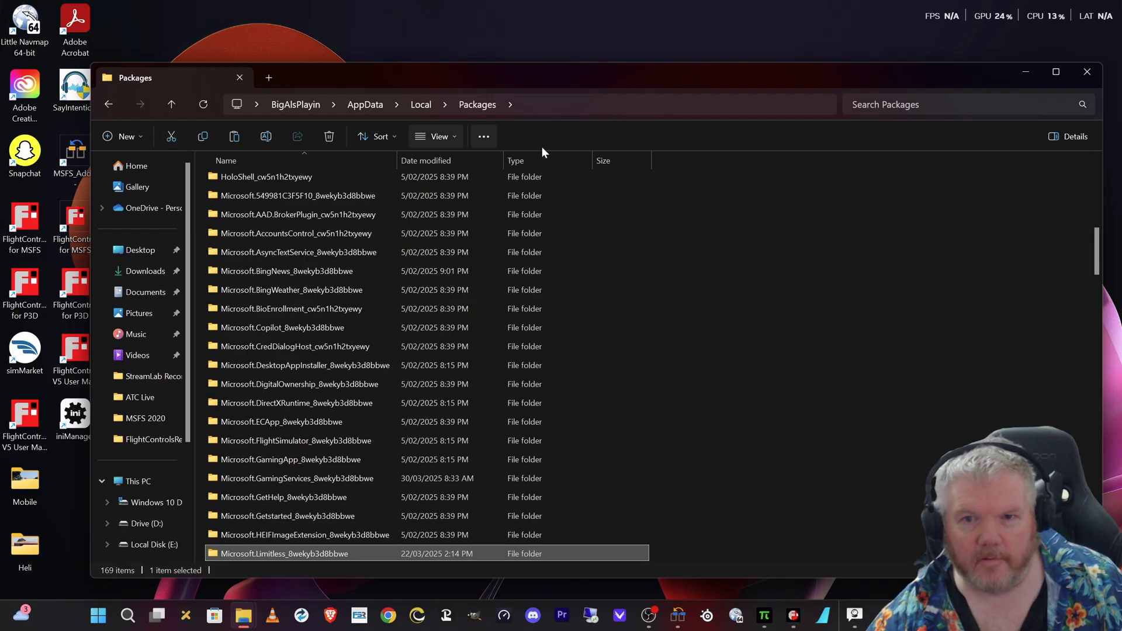
pyautogui.click(203, 105)
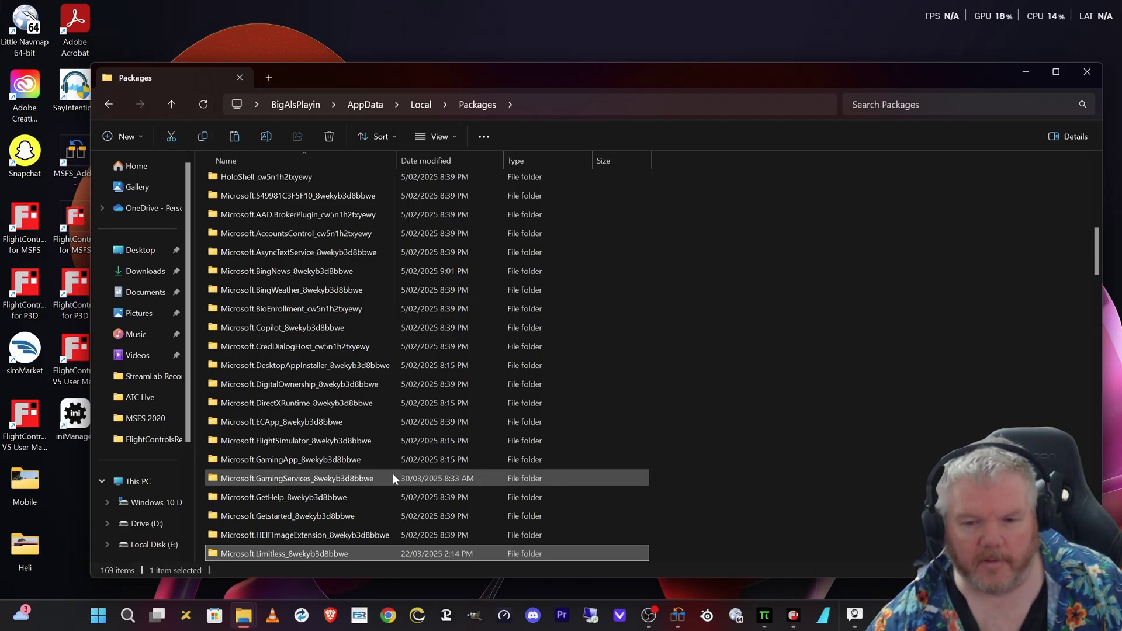
pyautogui.rightClick(321, 548)
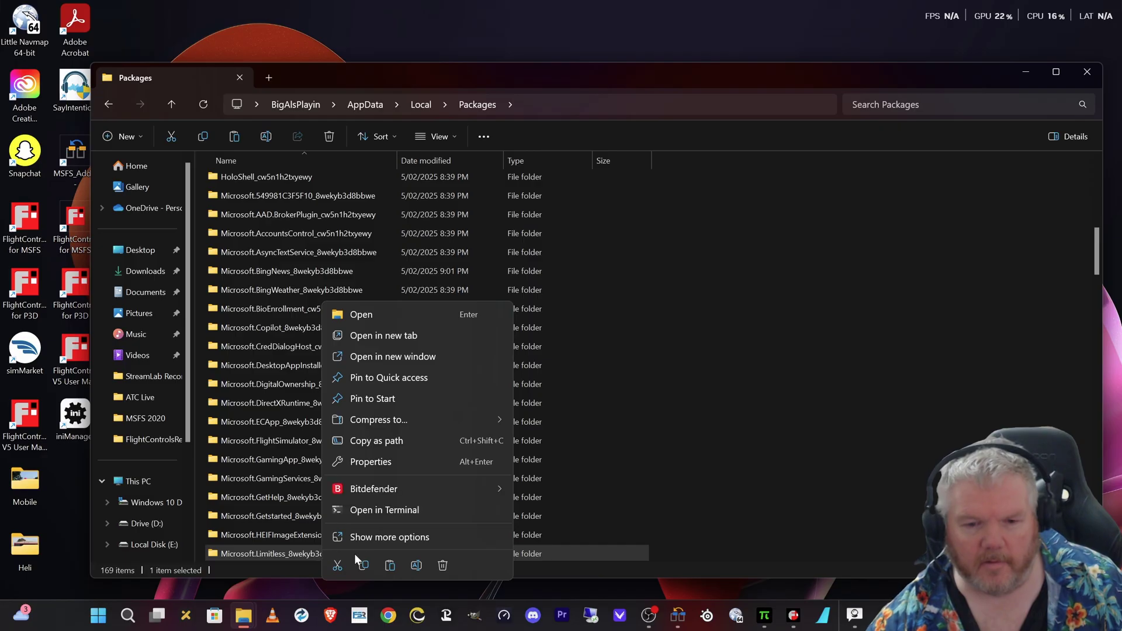
pyautogui.click(374, 462)
pyautogui.click(715, 483)
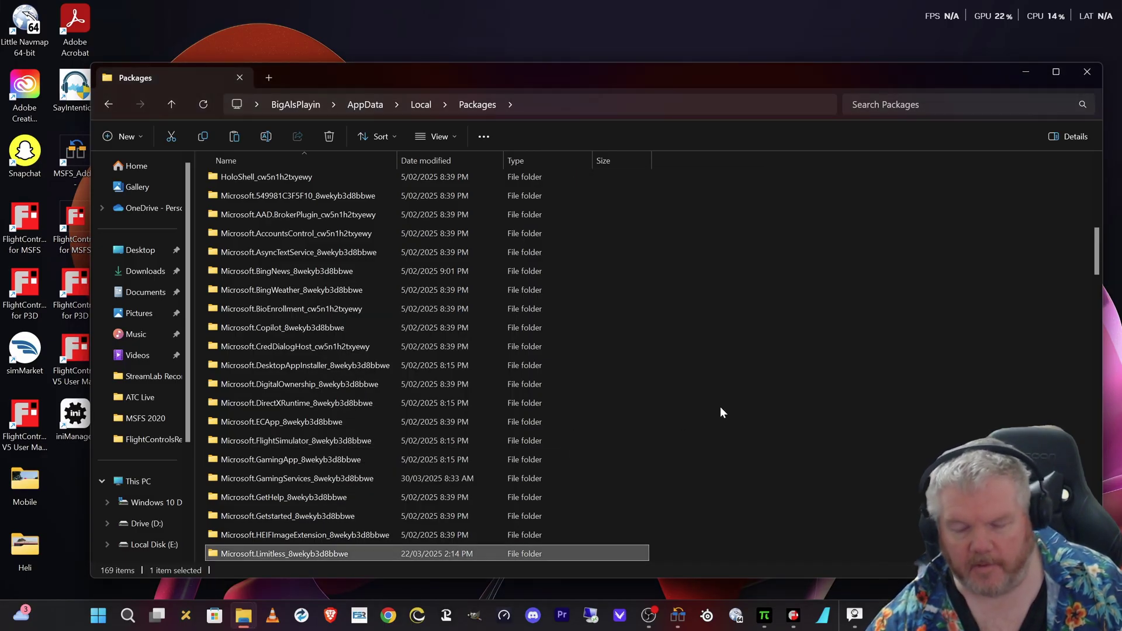
# Step: Launch Microsoft Flight Simulator 2024 and accept its game update notice
pyautogui.click(880, 615)
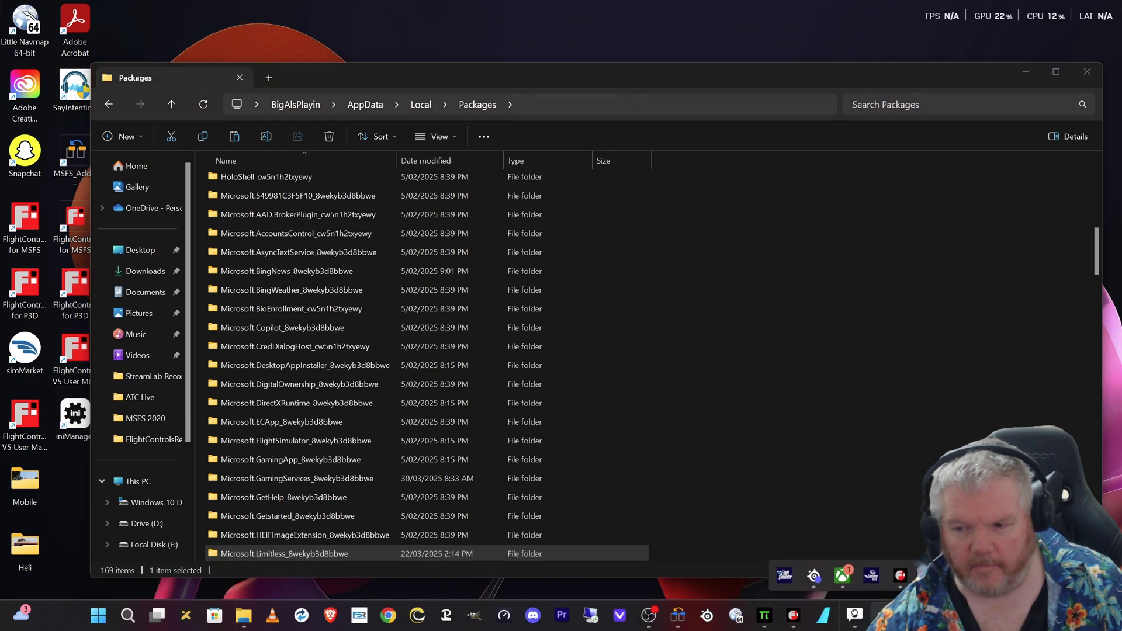
pyautogui.click(873, 576)
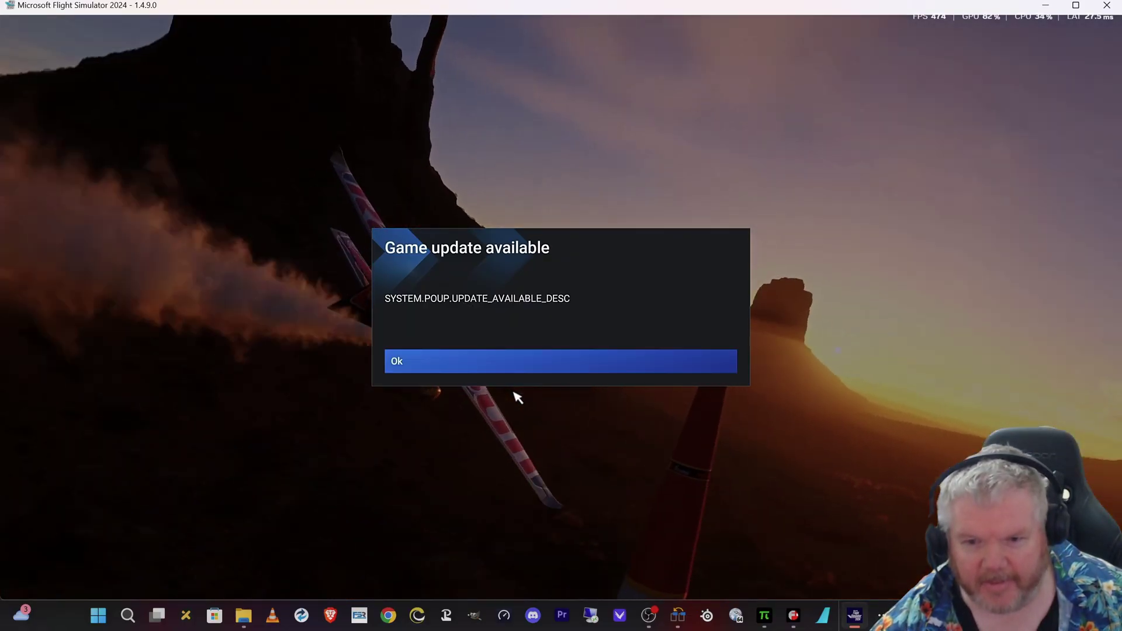
pyautogui.click(501, 367)
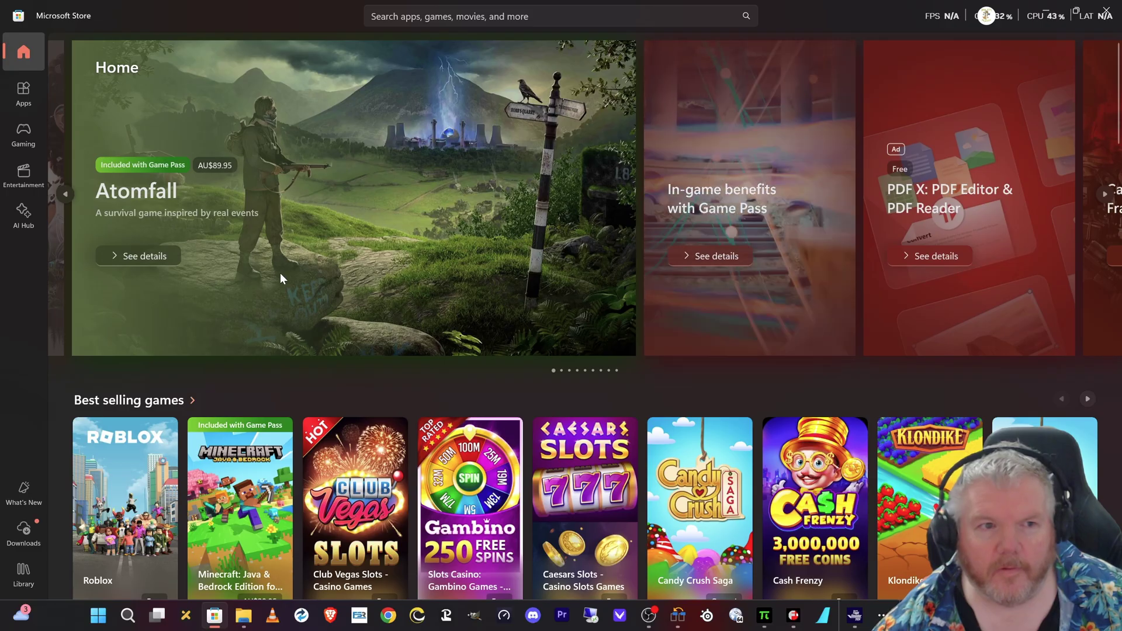
# Step: Find Microsoft Flight Simulator 2024 - Standard Edition in the Microsoft Store library and launch it to start its update
pyautogui.click(26, 540)
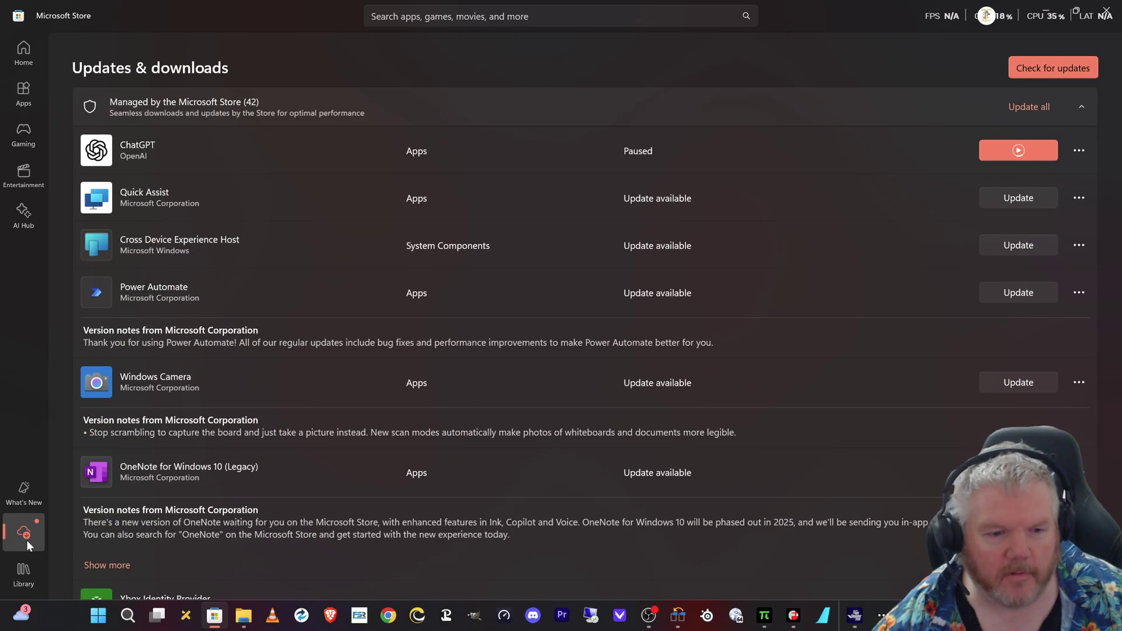
pyautogui.click(17, 570)
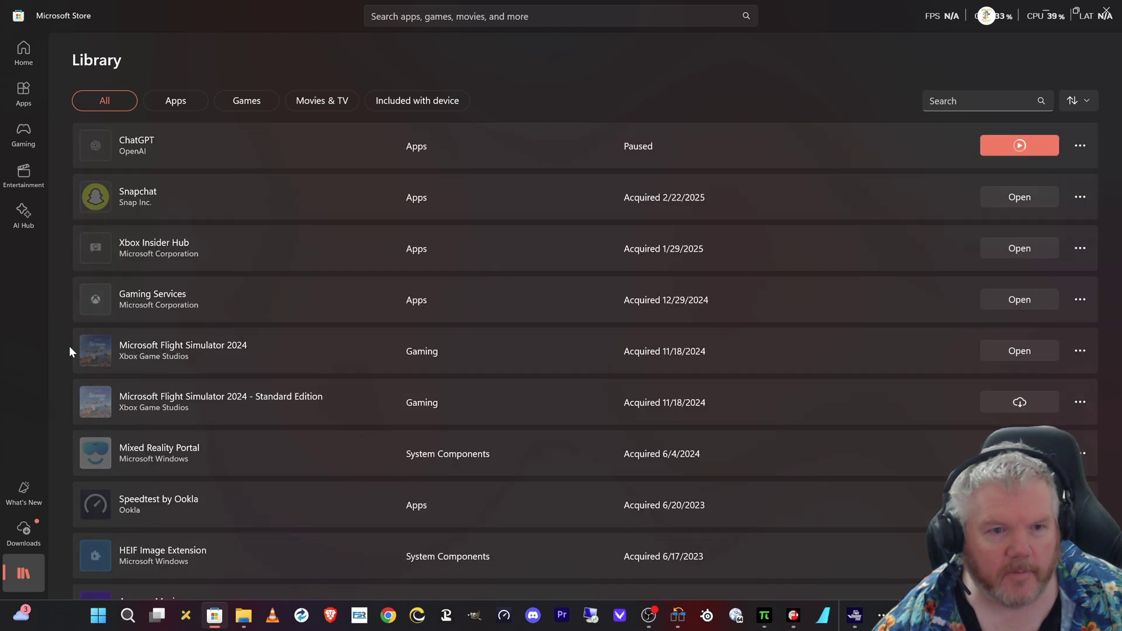
pyautogui.click(816, 405)
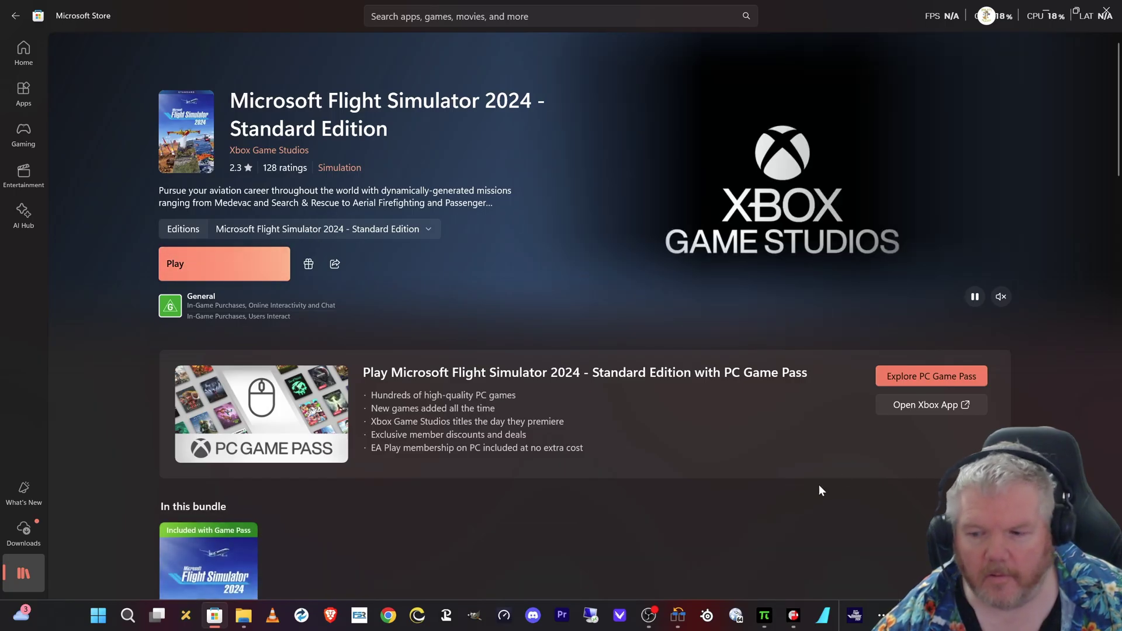
pyautogui.click(244, 267)
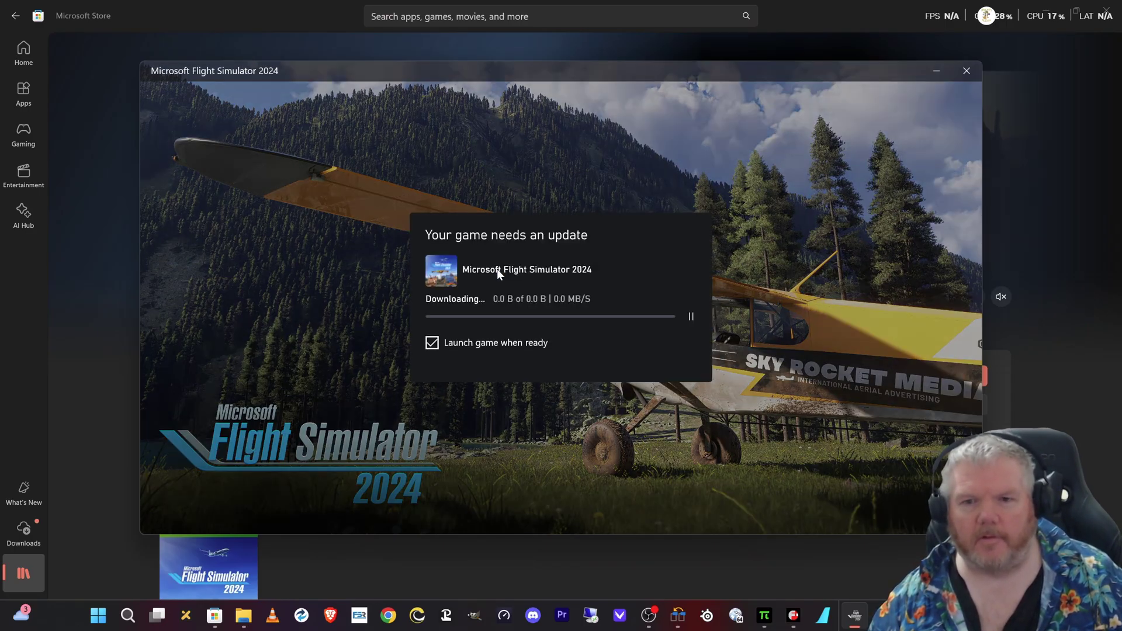
# Step: Switch to File Explorer, check the size of the Microsoft.Limitless_8wekyb3d8bbwe folder during the download, and minimize the window
pyautogui.click(243, 616)
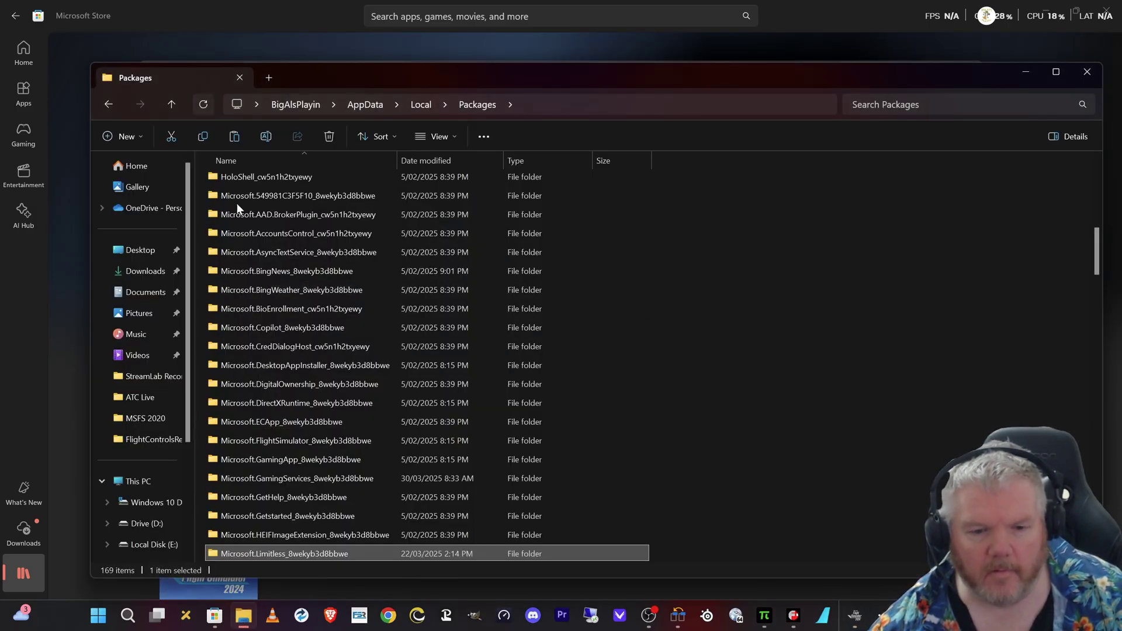
pyautogui.rightClick(281, 553)
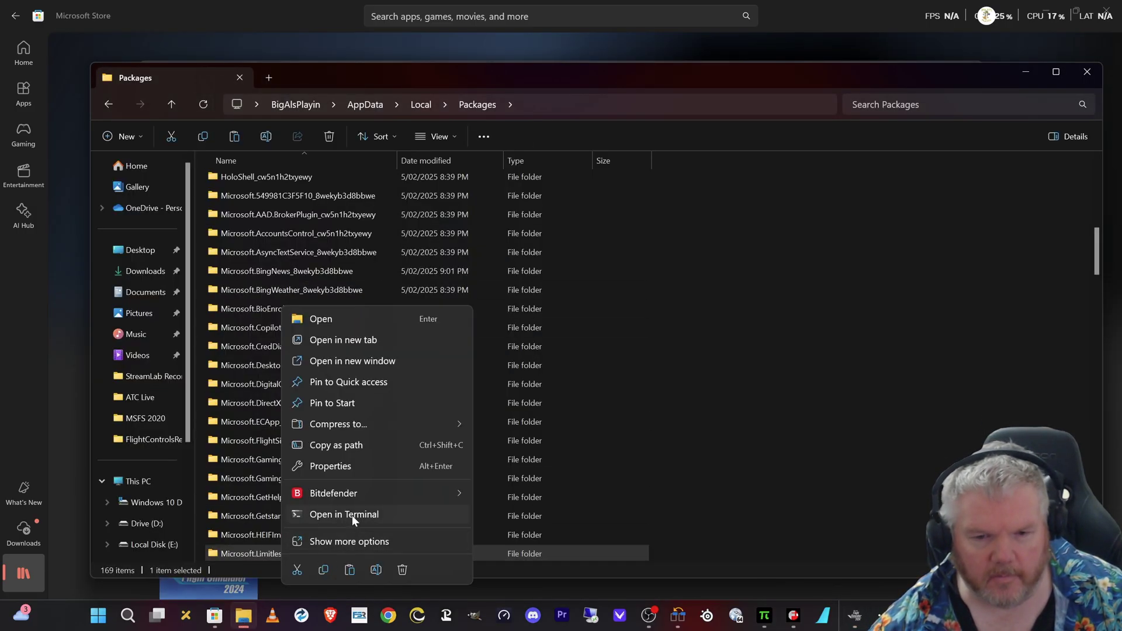
pyautogui.click(371, 465)
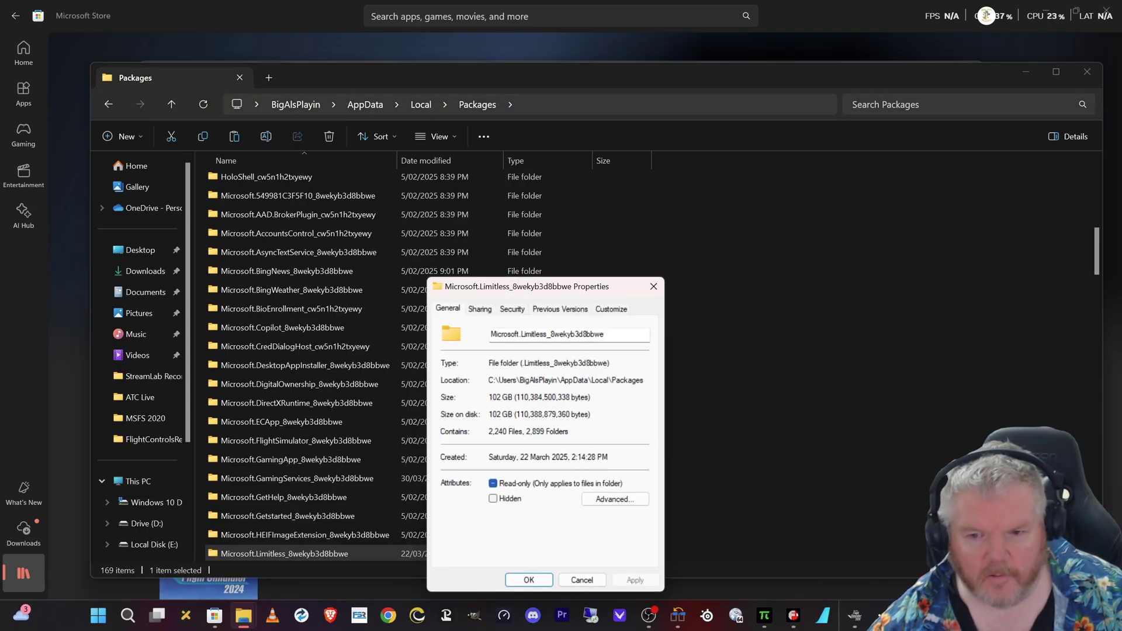
pyautogui.click(653, 287)
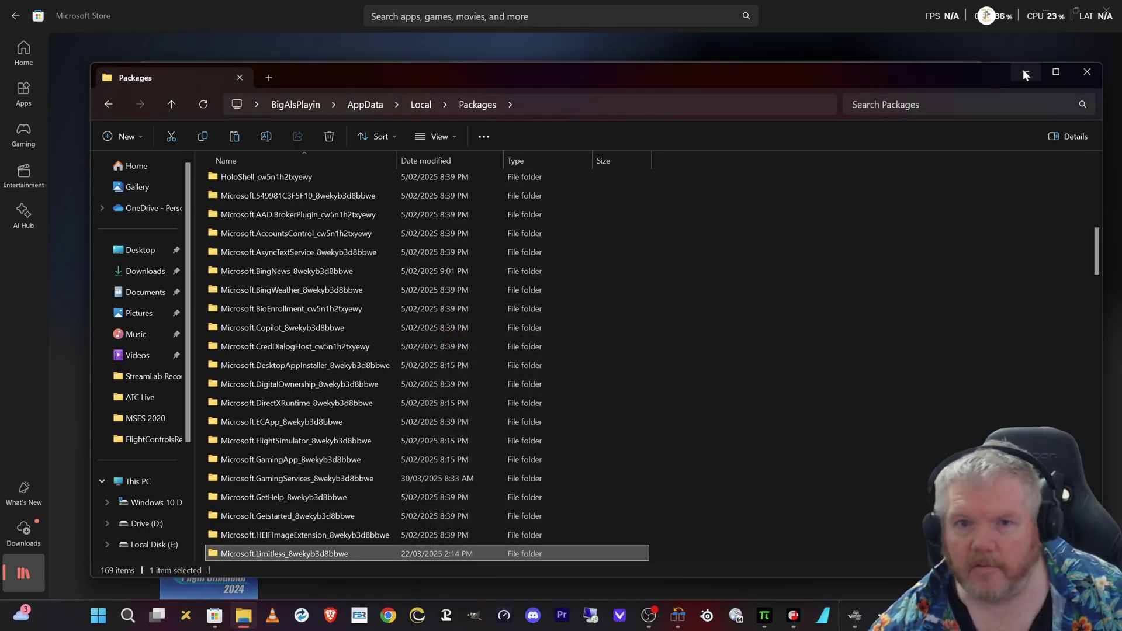
pyautogui.click(1024, 72)
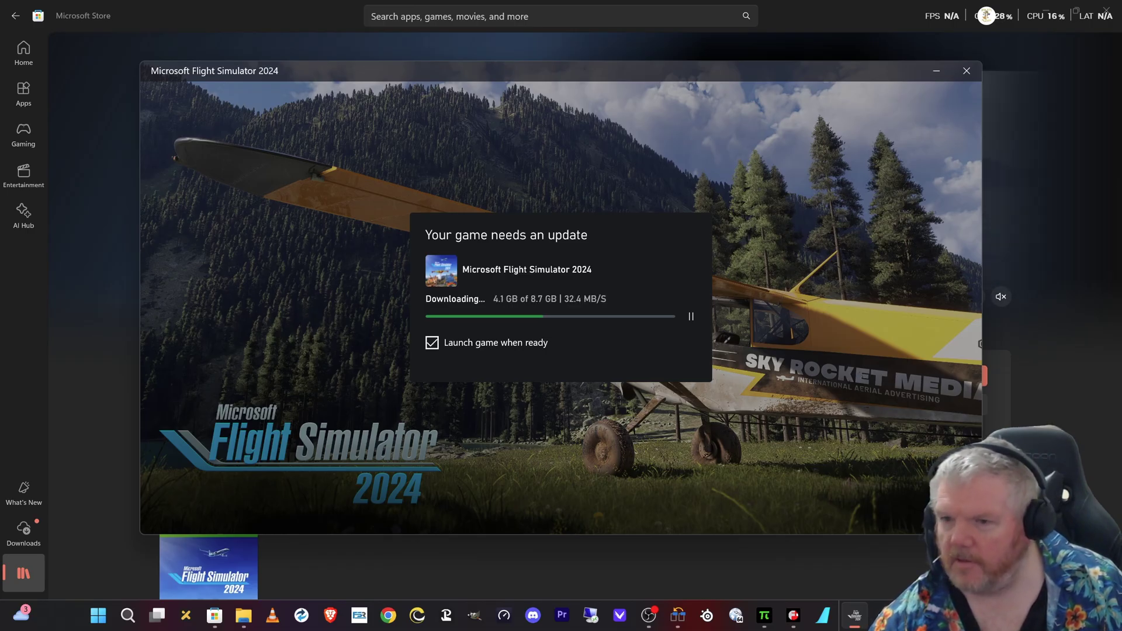
# Step: Leave the game's update window, refresh the Packages folder in File Explorer and check the size of Microsoft.Limitless_8wekyb3d8bbwe
pyautogui.press('Escape')
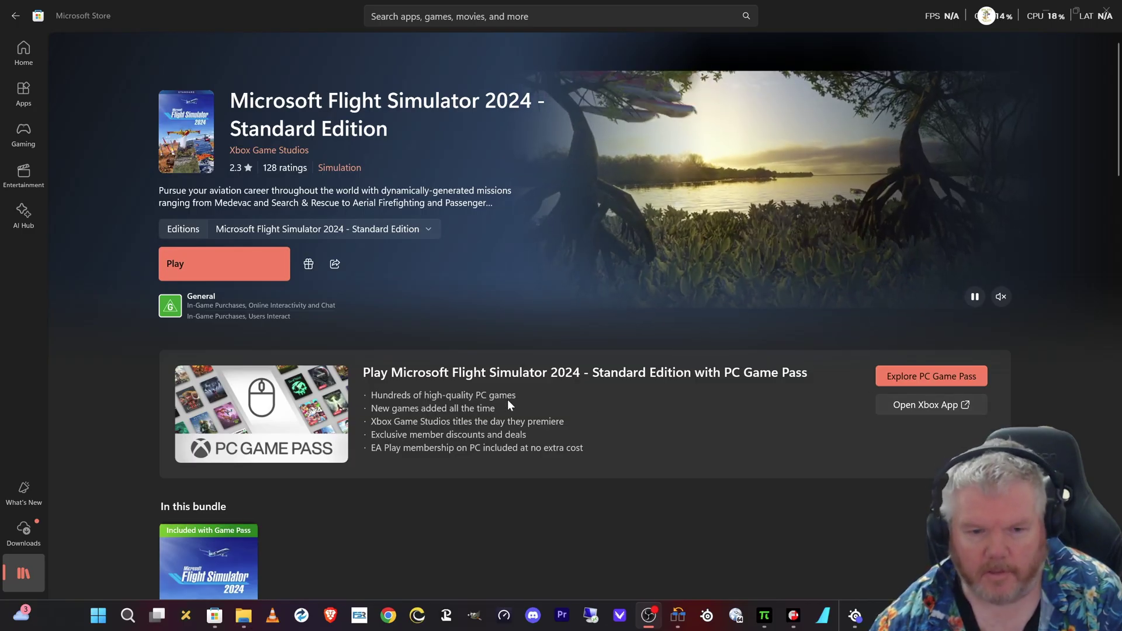
pyautogui.scroll(-3, 461, 495)
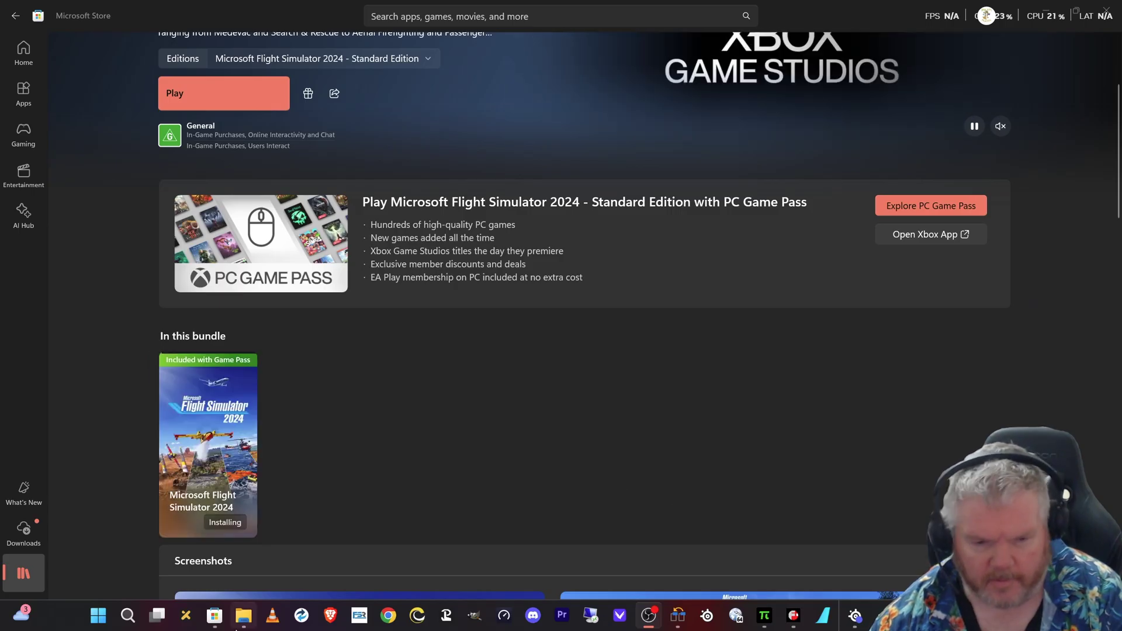
pyautogui.click(244, 614)
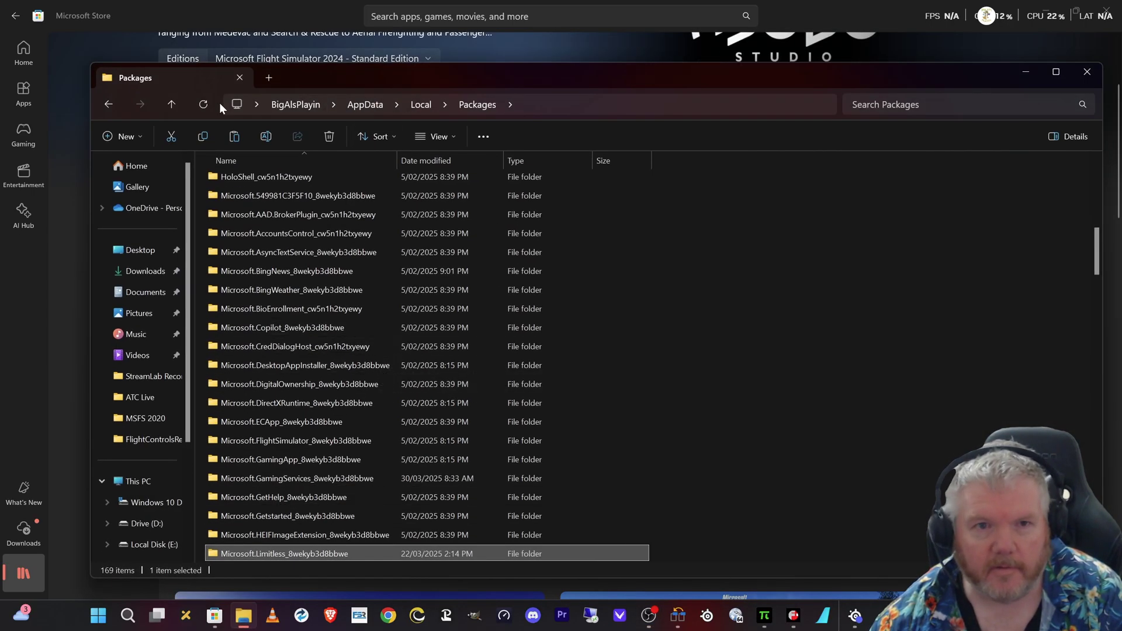
pyautogui.click(204, 104)
pyautogui.rightClick(296, 554)
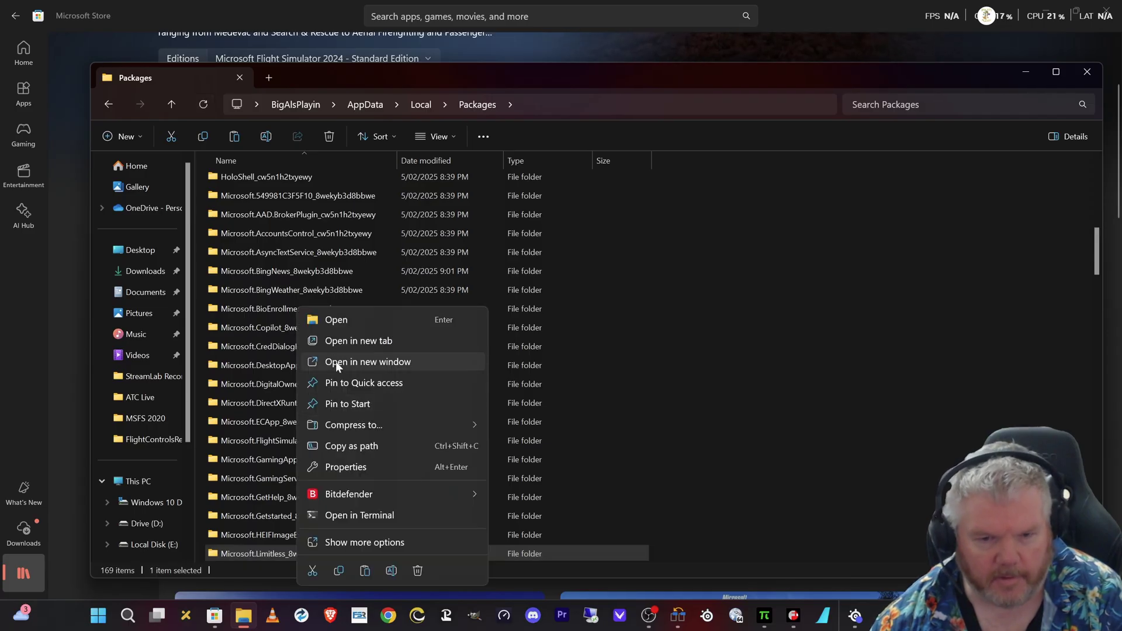
pyautogui.click(363, 468)
pyautogui.click(678, 282)
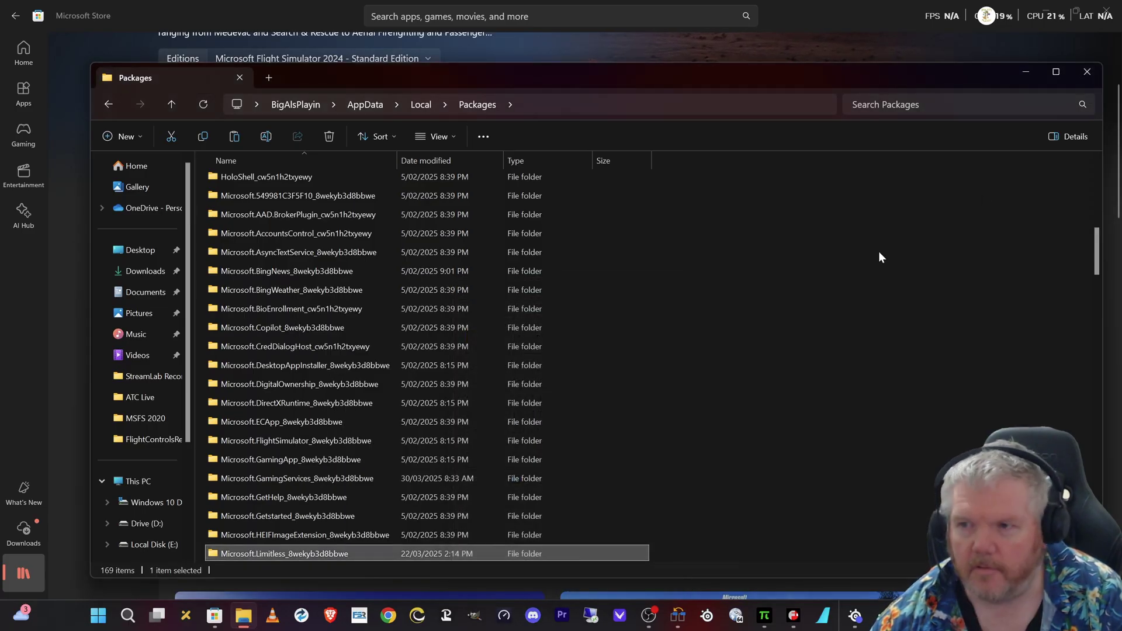
pyautogui.click(1025, 71)
# Step: Check the installation status of Microsoft Flight Simulator 2024 in the bundle section of its Microsoft Store page
pyautogui.scroll(3, 367, 464)
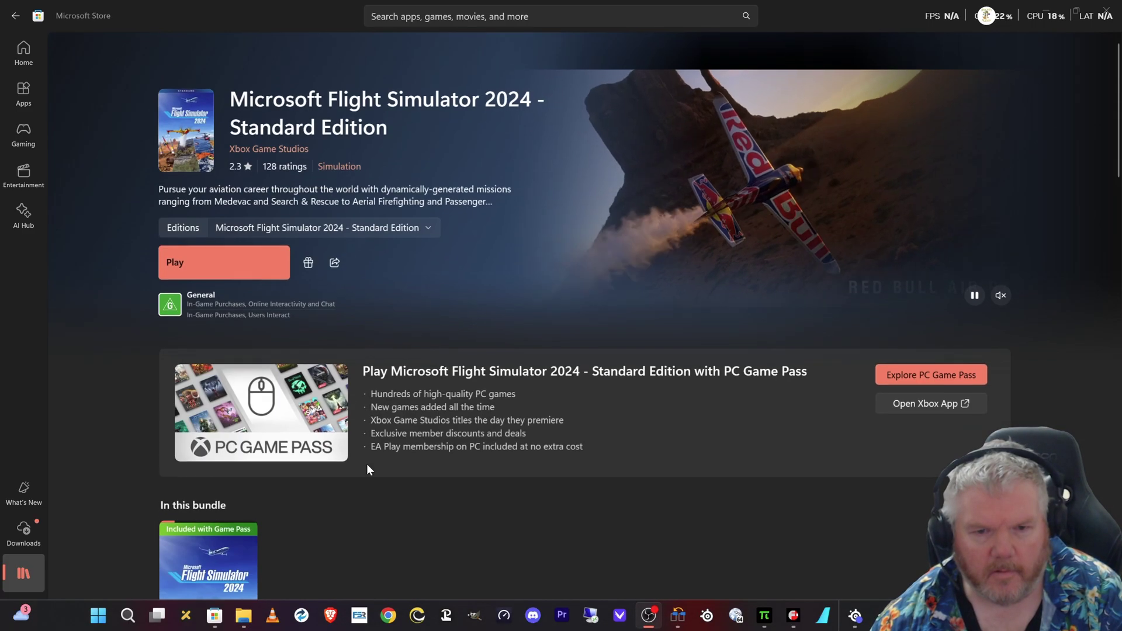
pyautogui.scroll(-5, 327, 464)
pyautogui.moveTo(243, 401)
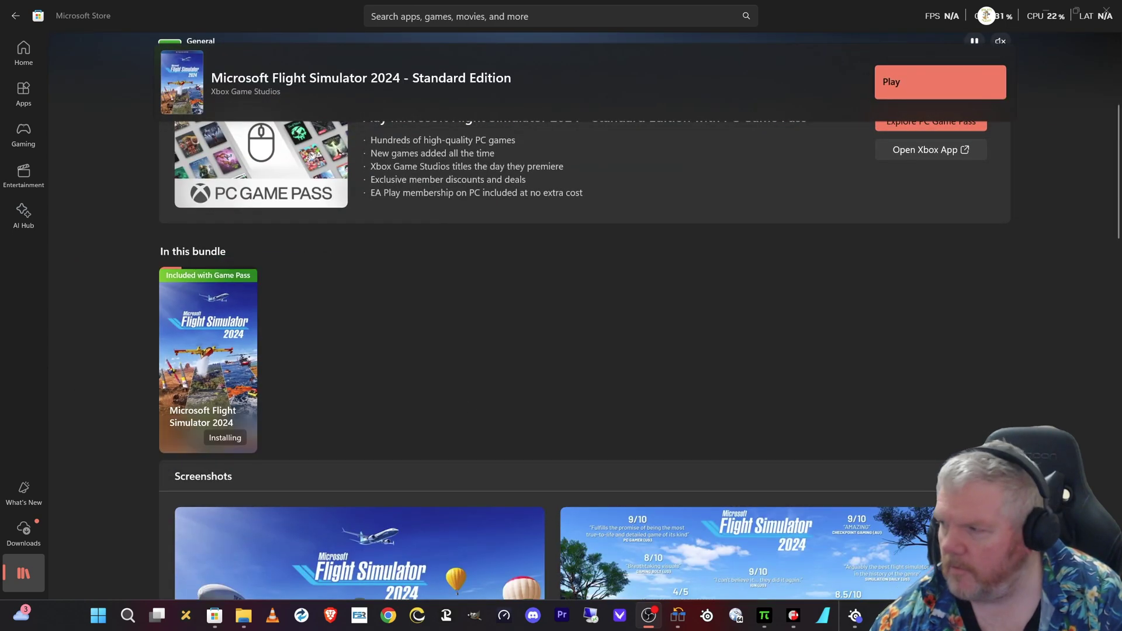
pyautogui.scroll(5, 527, 327)
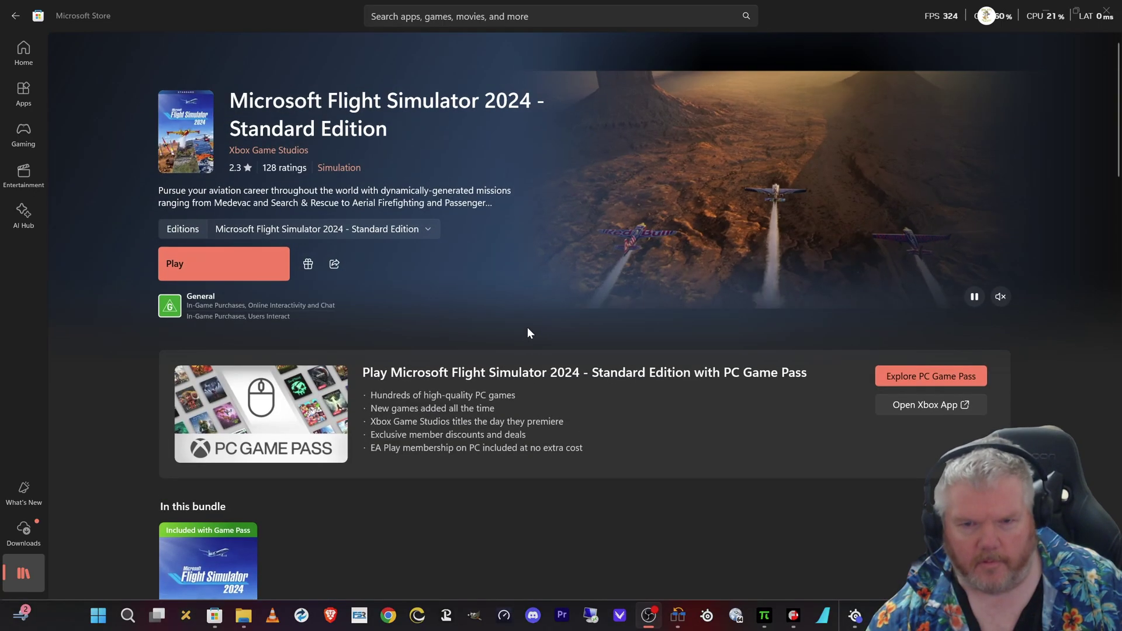
# Step: Launch Microsoft Flight Simulator 2024 - Standard Edition, accept the game update notice and open the Microsoft Store library
pyautogui.click(249, 265)
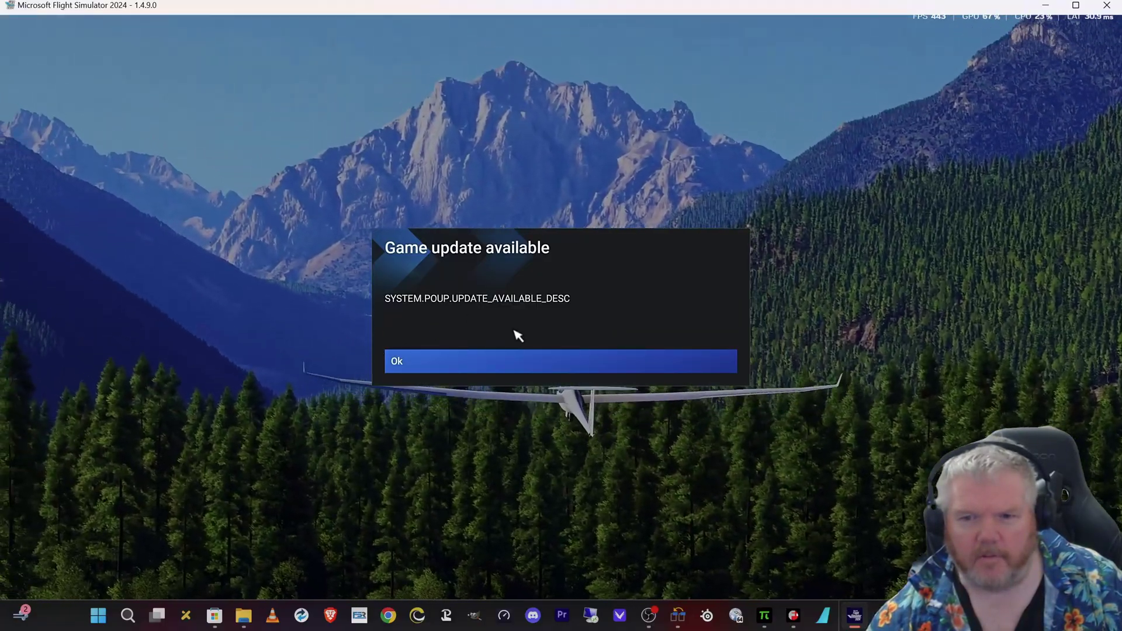
pyautogui.click(514, 361)
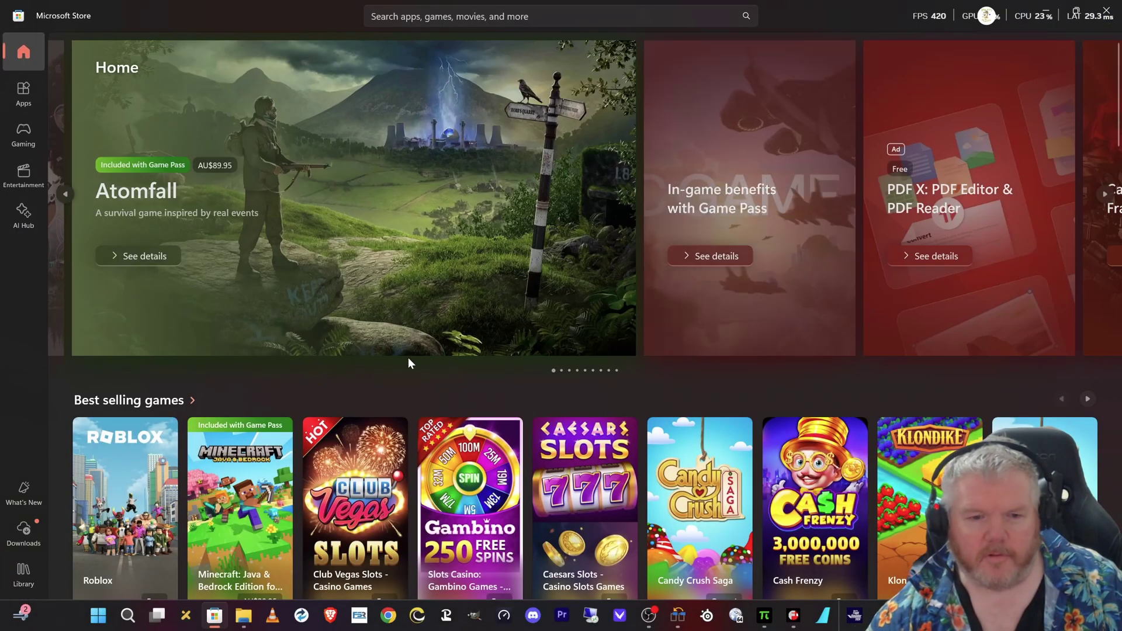
pyautogui.click(23, 574)
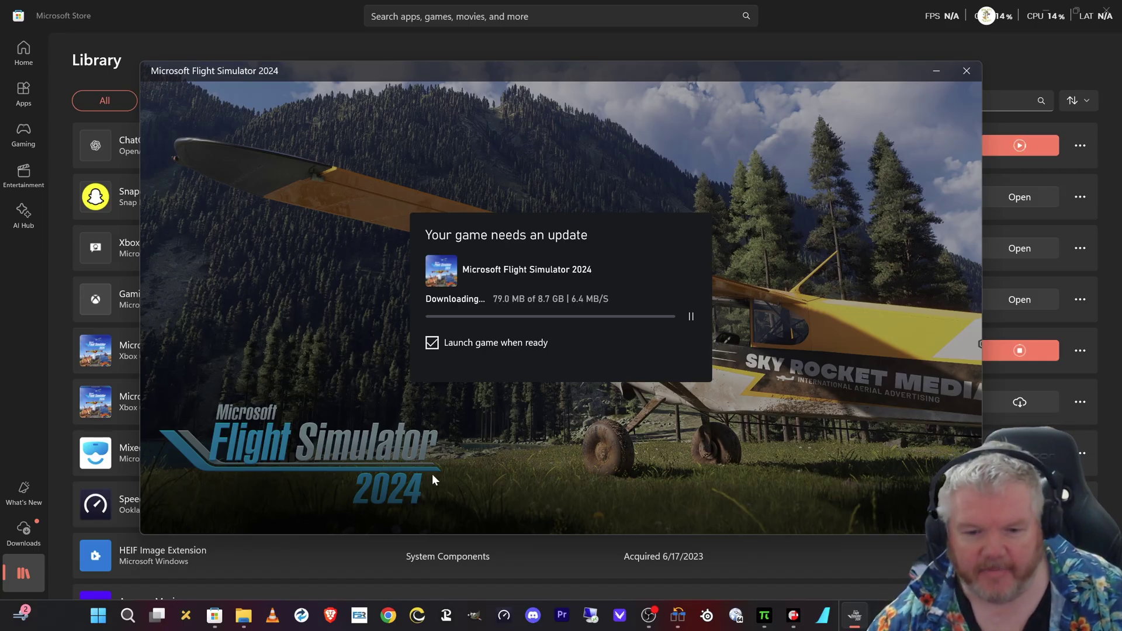
# Step: Switch to File Explorer, view the properties of Microsoft.Limitless_8wekyb3d8bbwe while the update downloads, and return to the game's update window
pyautogui.hotkey('alt', 'Tab')
pyautogui.press('Return')
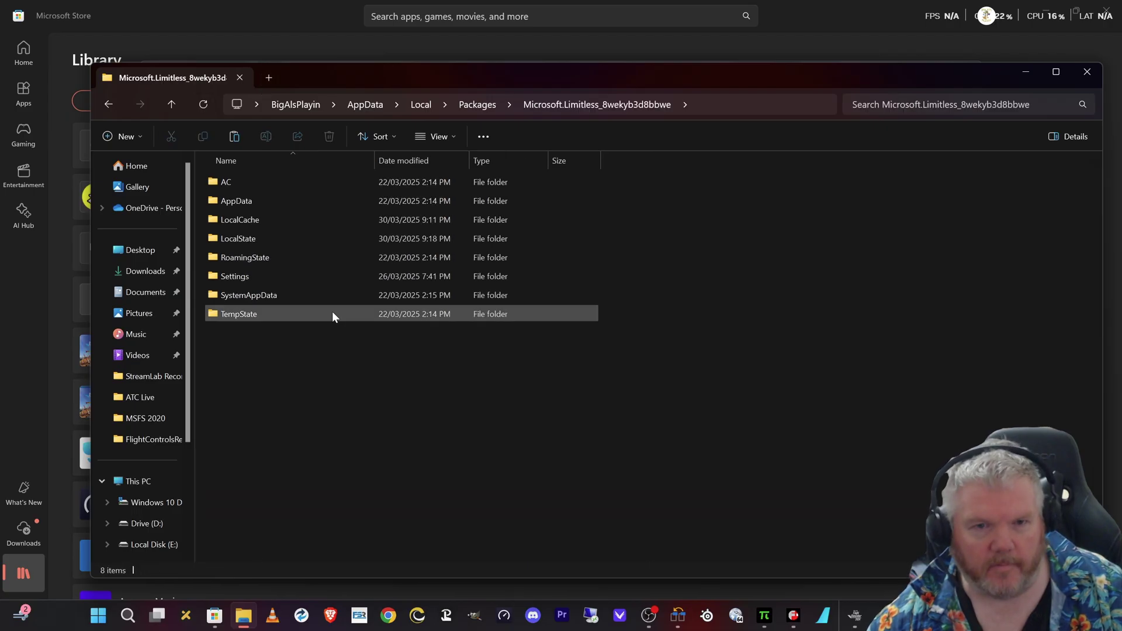
pyautogui.click(109, 104)
pyautogui.hotkey('alt', 'Return')
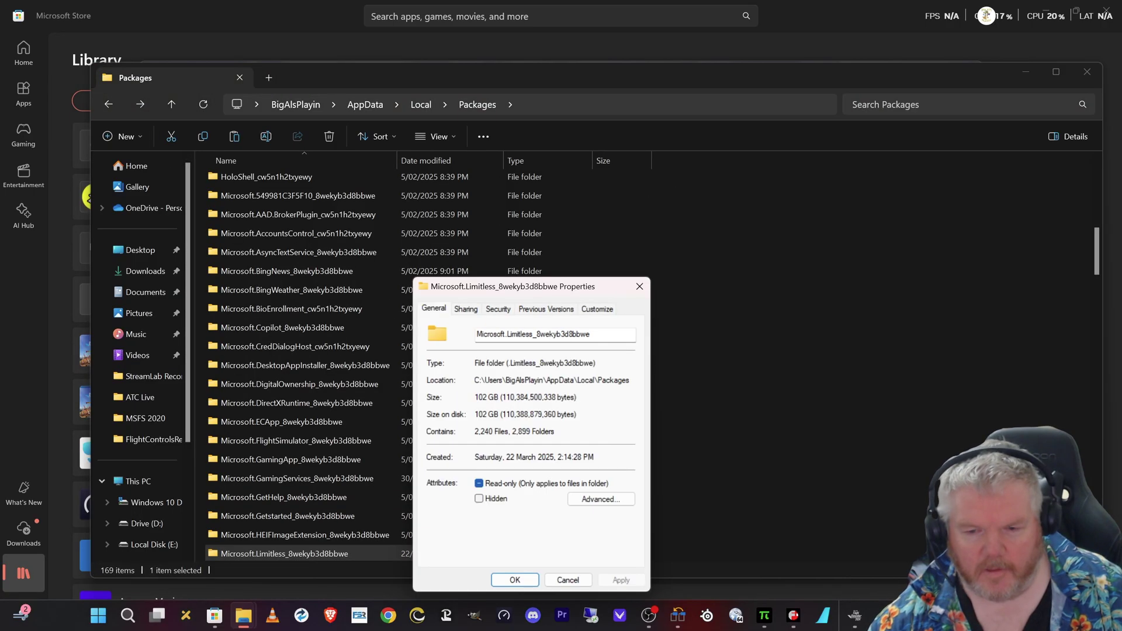
pyautogui.click(568, 580)
pyautogui.hotkey('alt', 'Tab')
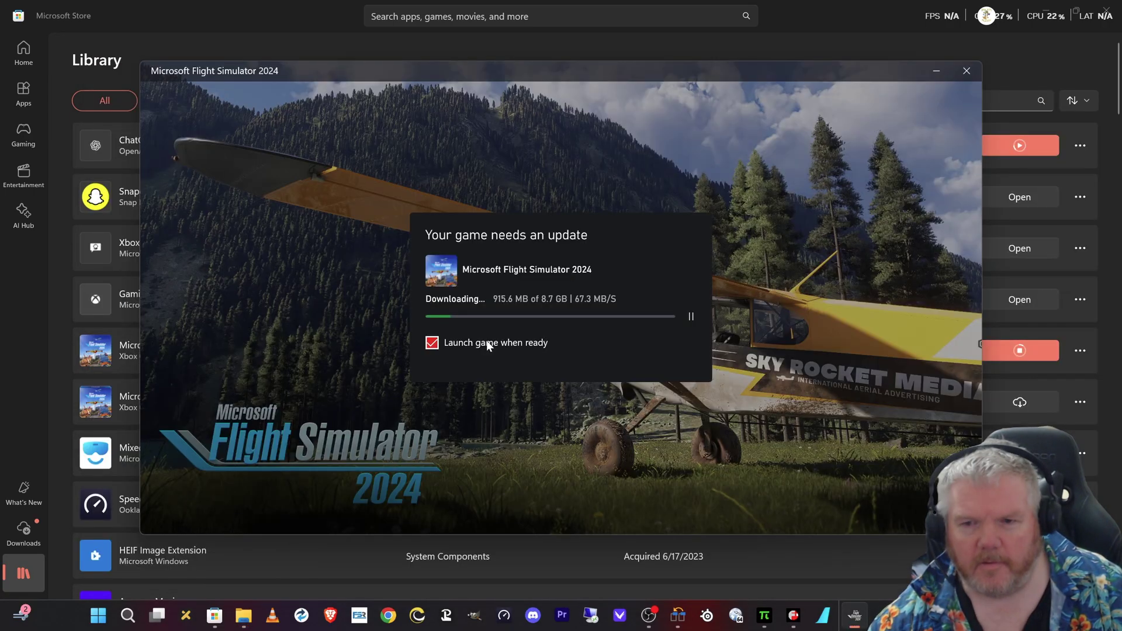
pyautogui.click(497, 341)
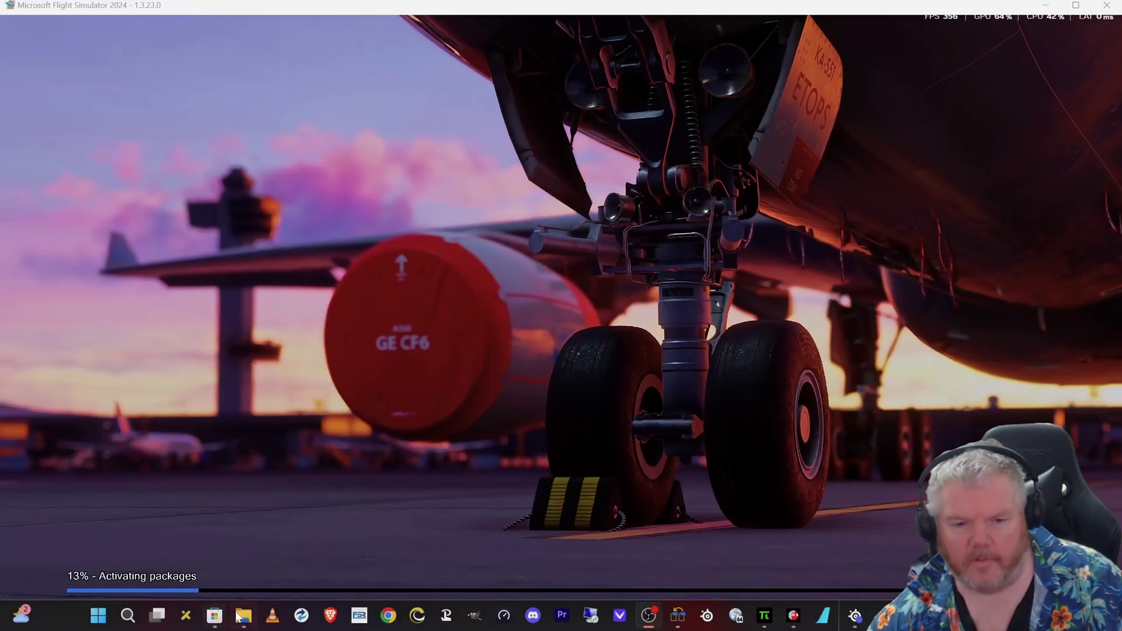
# Step: With the updated simulator loading, recheck the Microsoft.Limitless_8wekyb3d8bbwe properties, refresh the Packages folder and minimize File Explorer
pyautogui.click(243, 613)
pyautogui.scroll(-2, 369, 514)
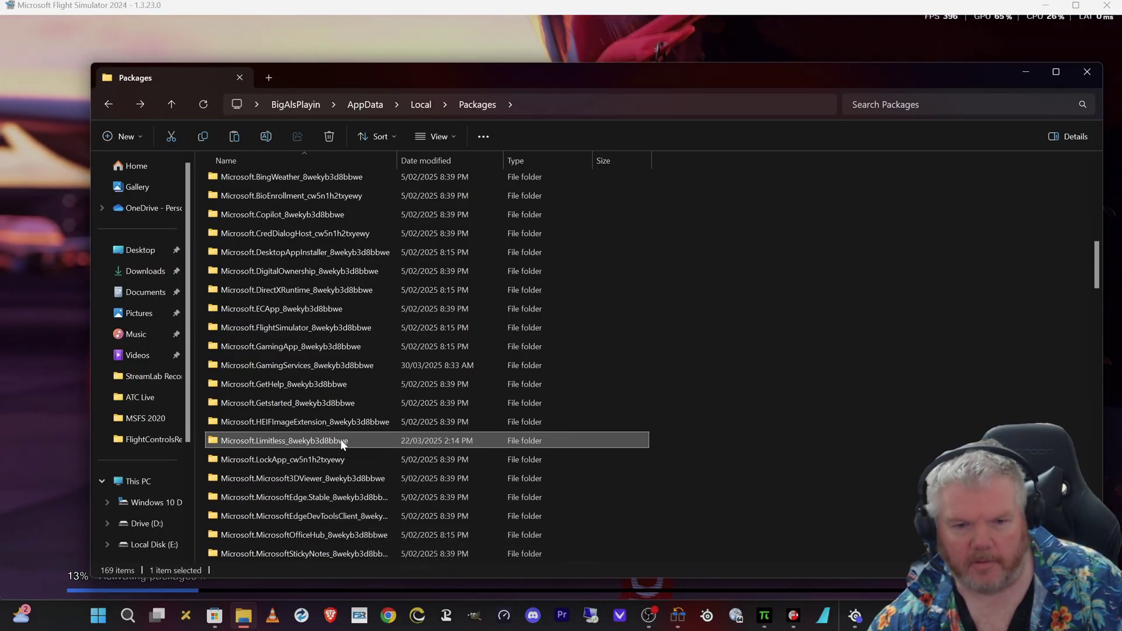
pyautogui.rightClick(303, 440)
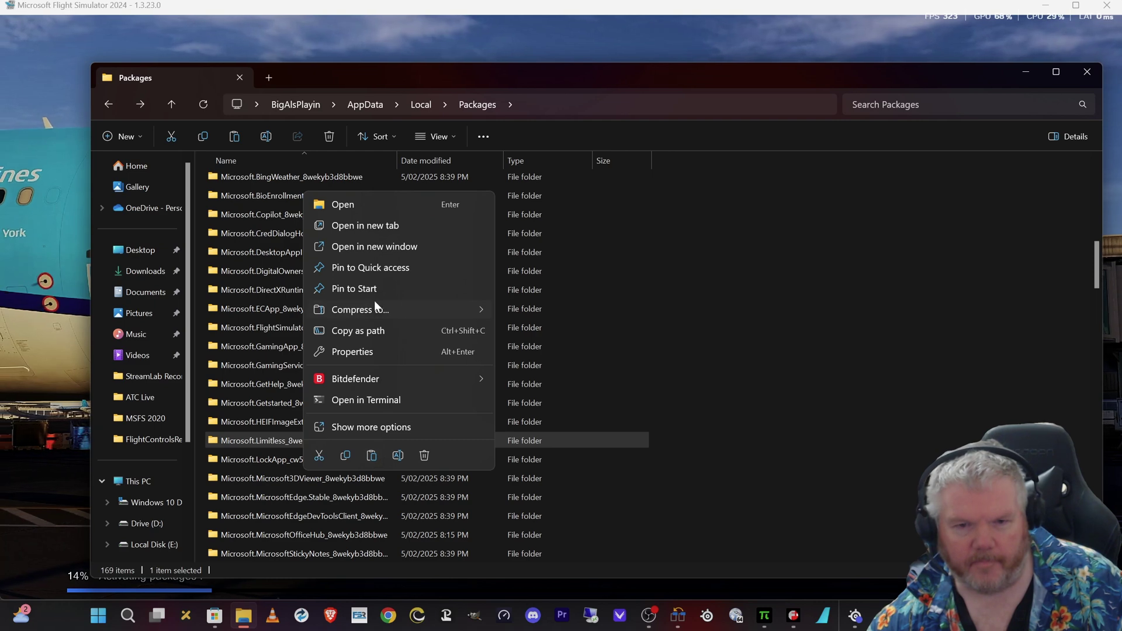
pyautogui.click(344, 353)
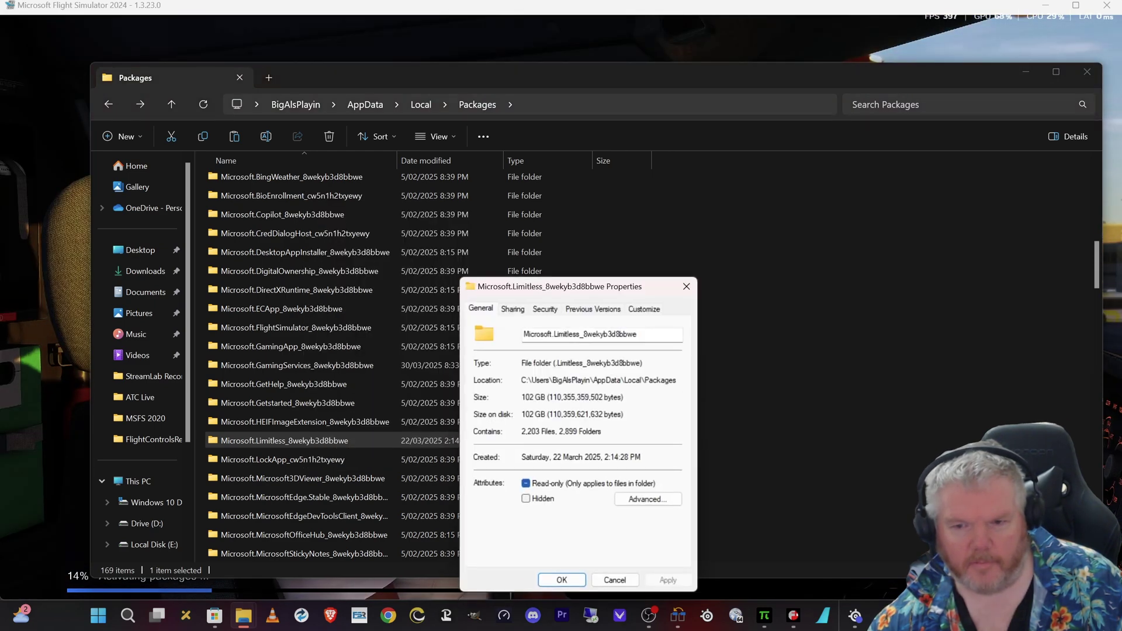
pyautogui.press('Escape')
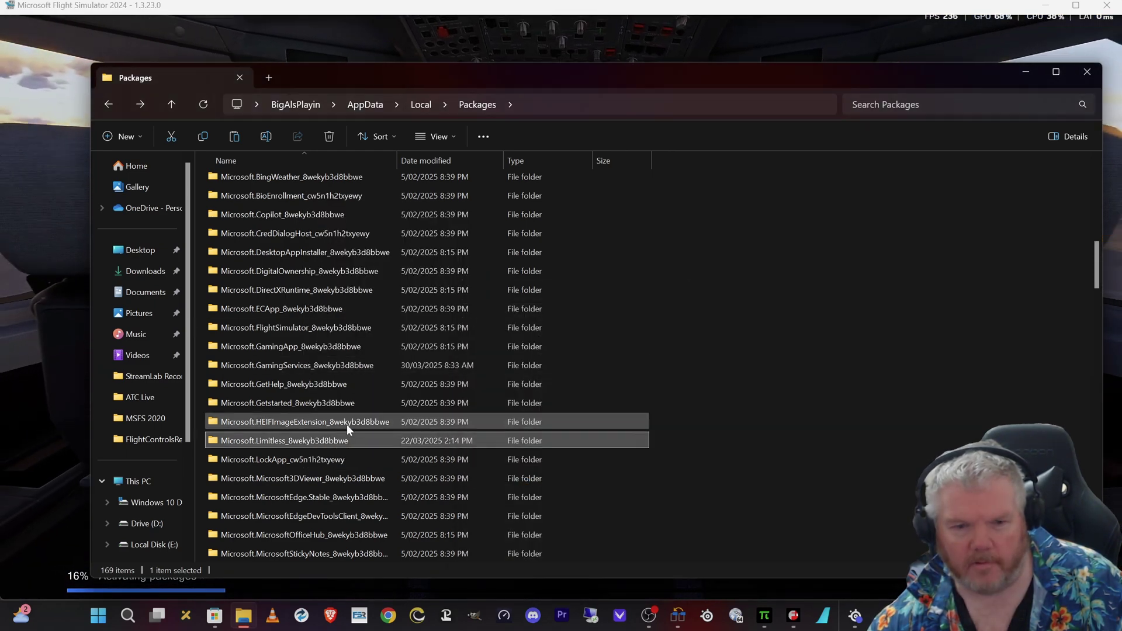
pyautogui.click(198, 111)
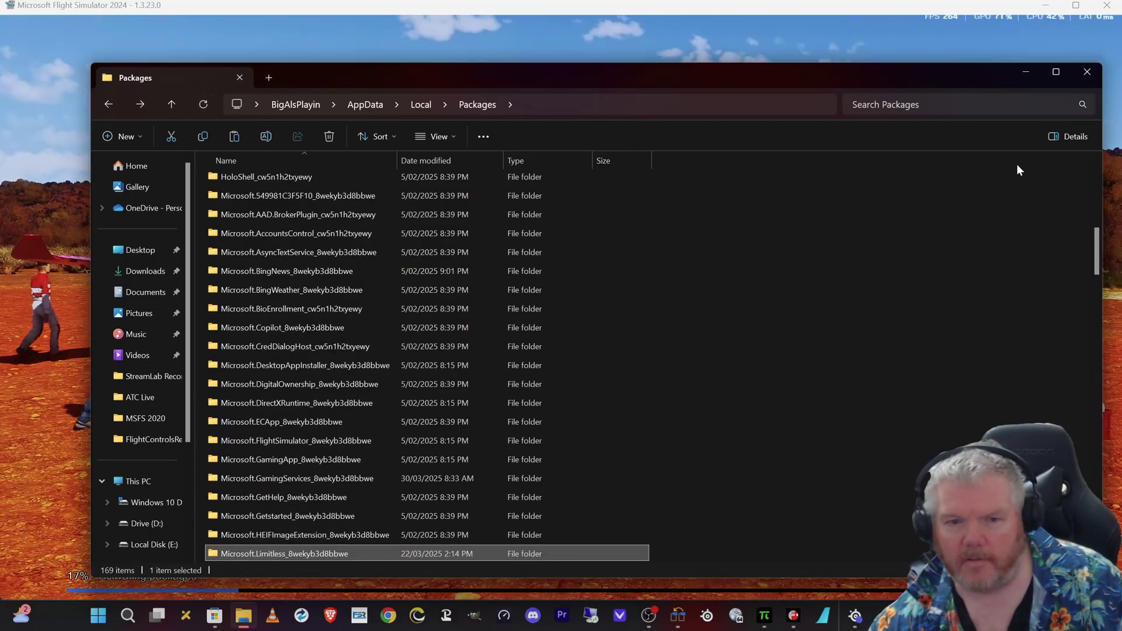
pyautogui.click(1026, 72)
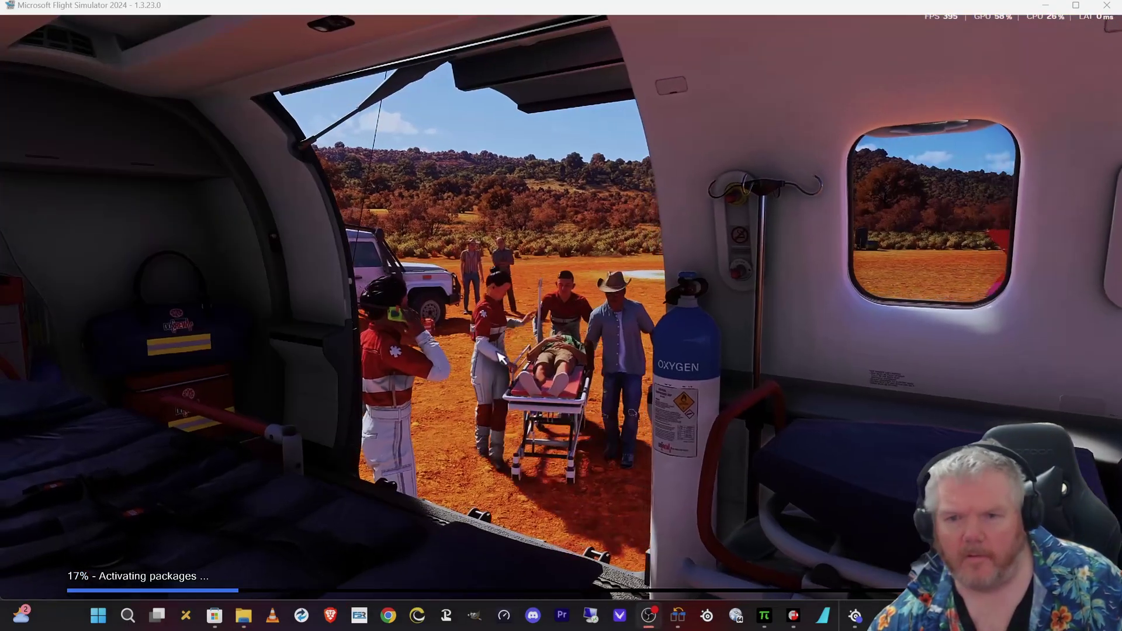